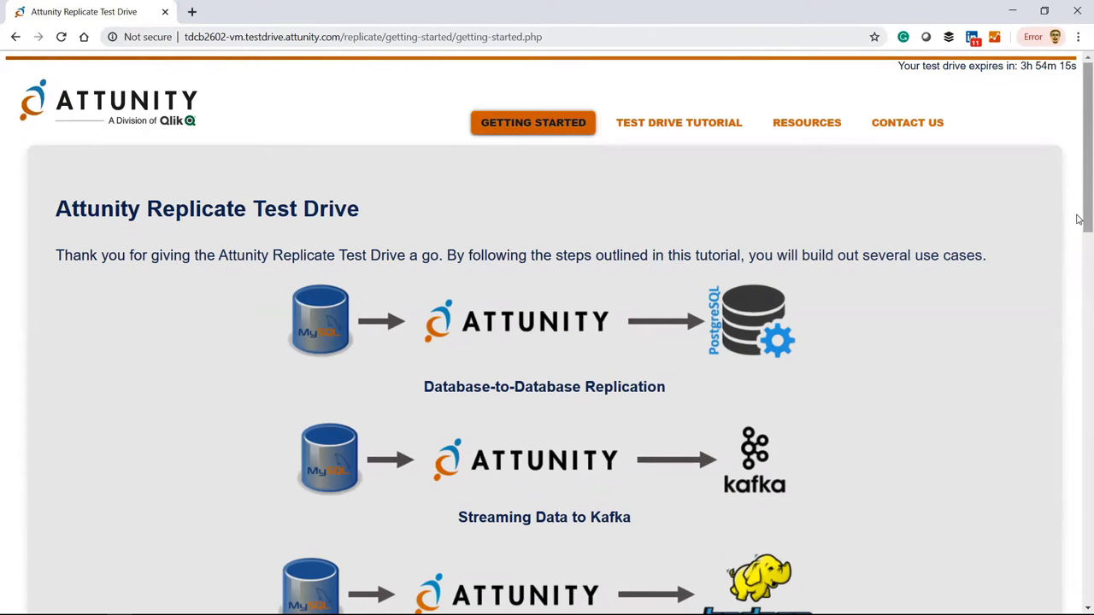
Open Replicate from the Test Drive page in a new tab and sign in as the admin user.
drag(1087, 220, 1089, 274)
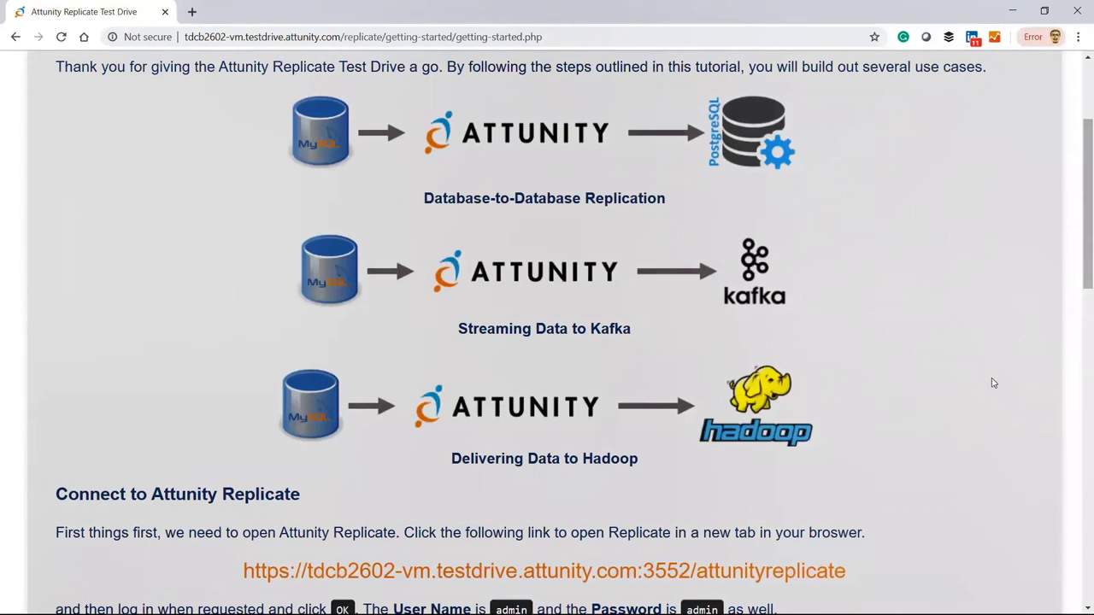
click(796, 572)
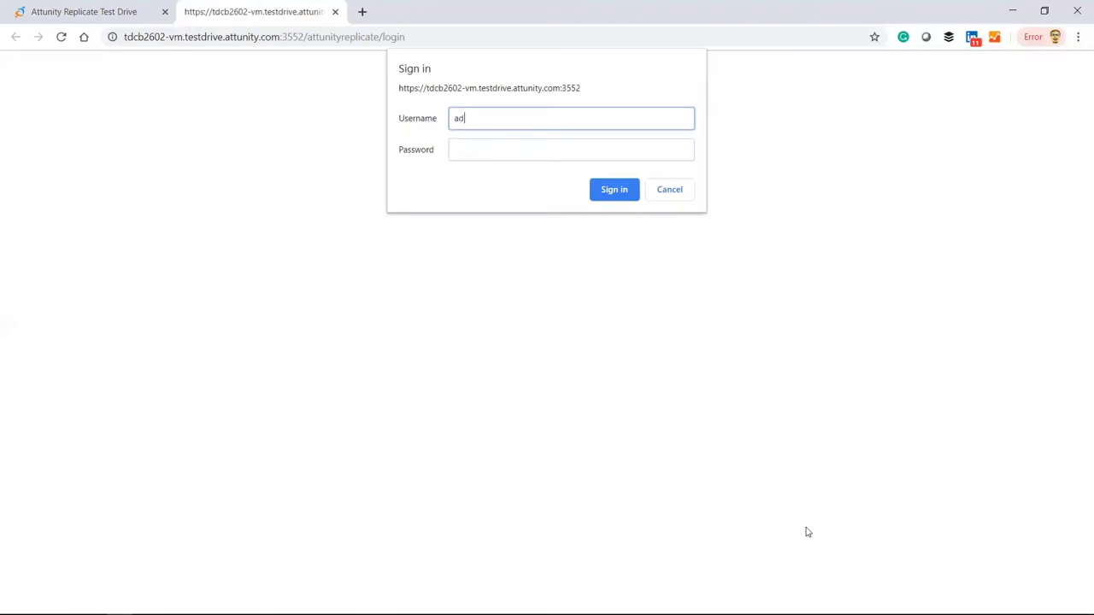
key(Tab)
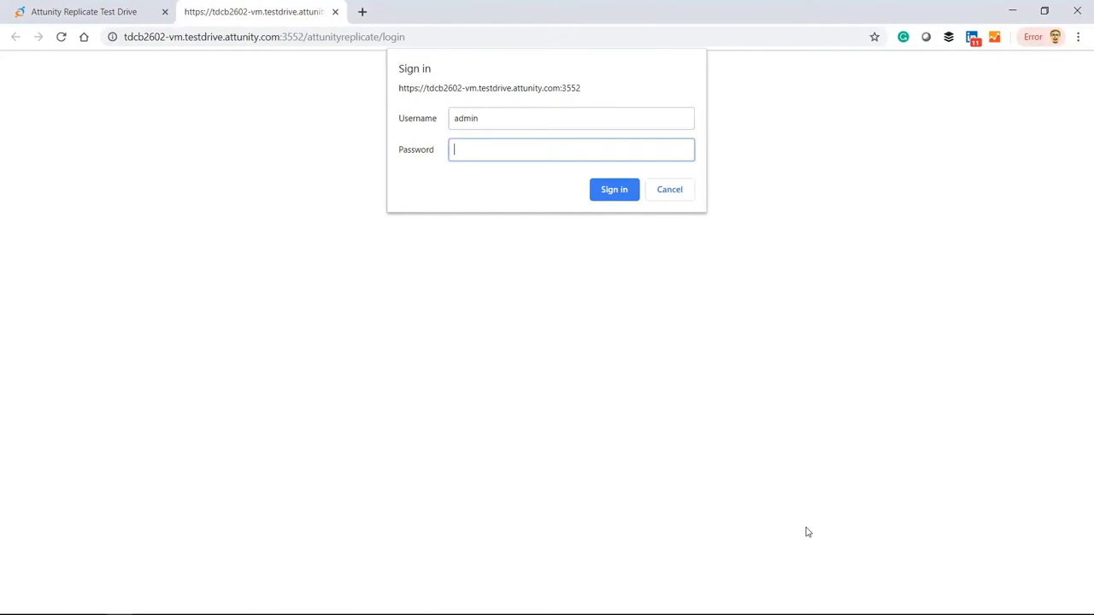
key(Return)
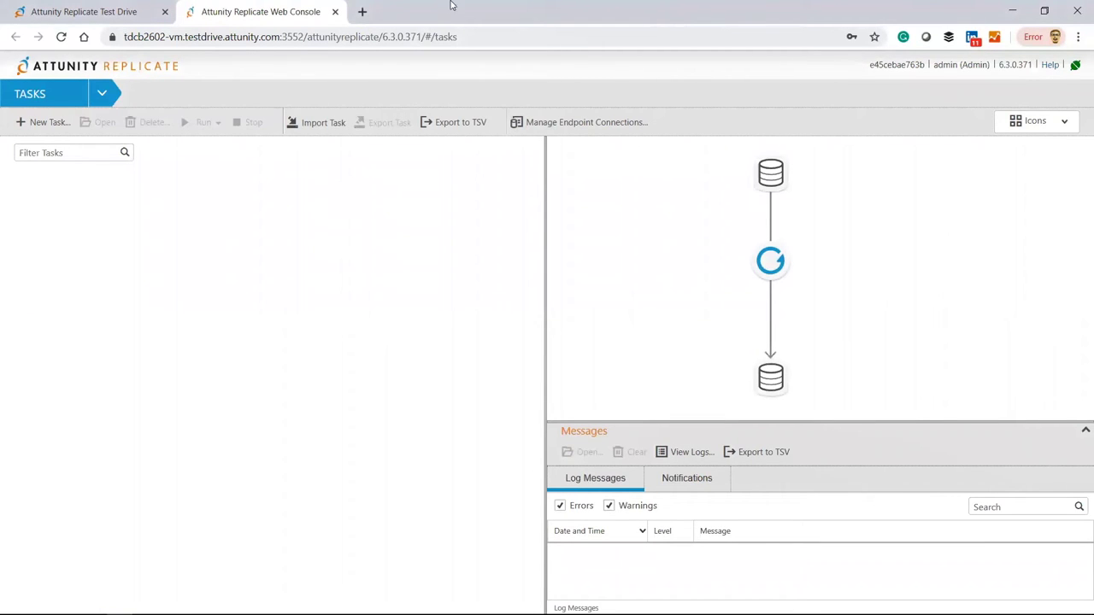
click(154, 11)
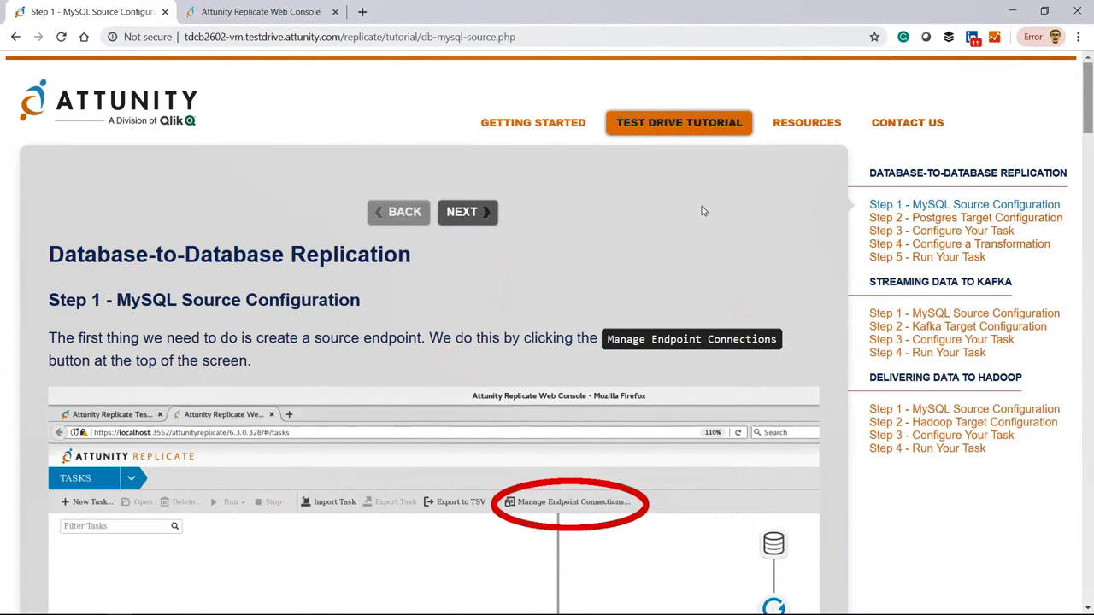
scroll(703, 211, down, 3)
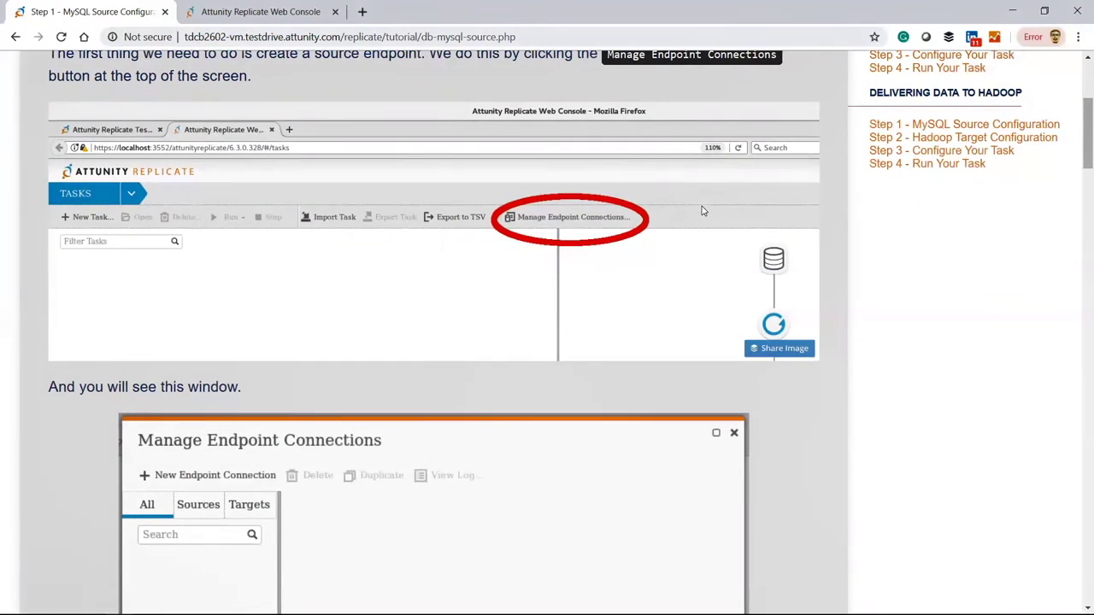
scroll(703, 211, down, 4)
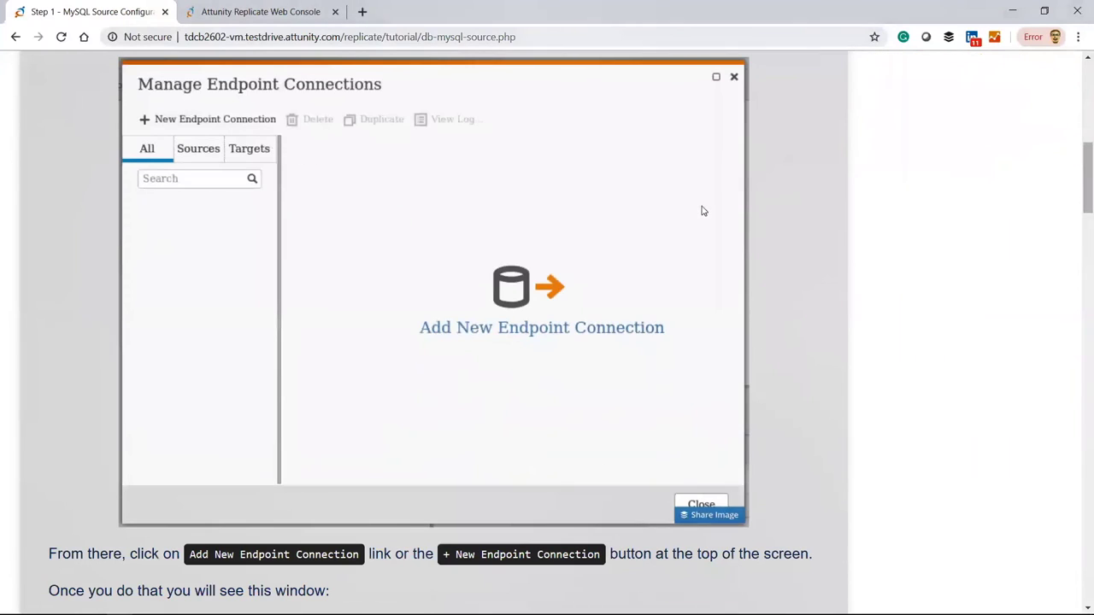
scroll(702, 211, down, 5)
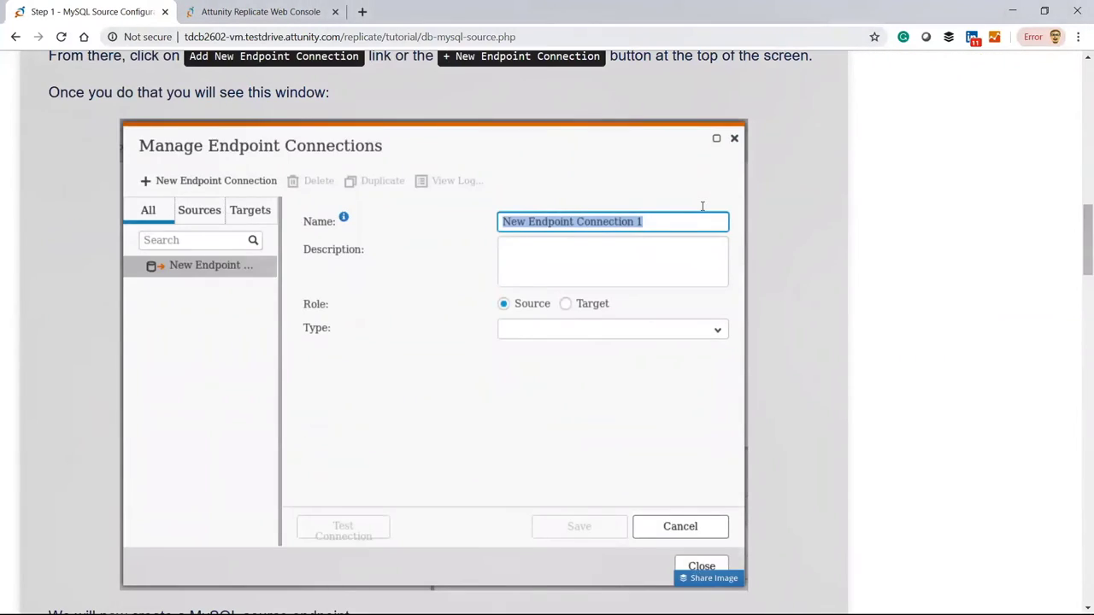
scroll(703, 207, down, 5)
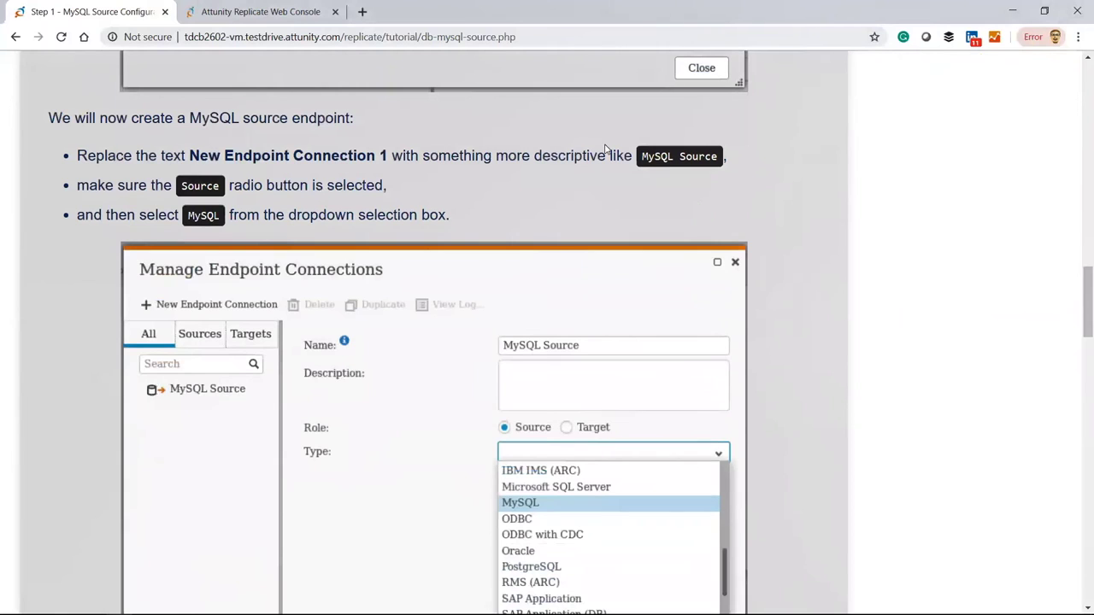
click(299, 12)
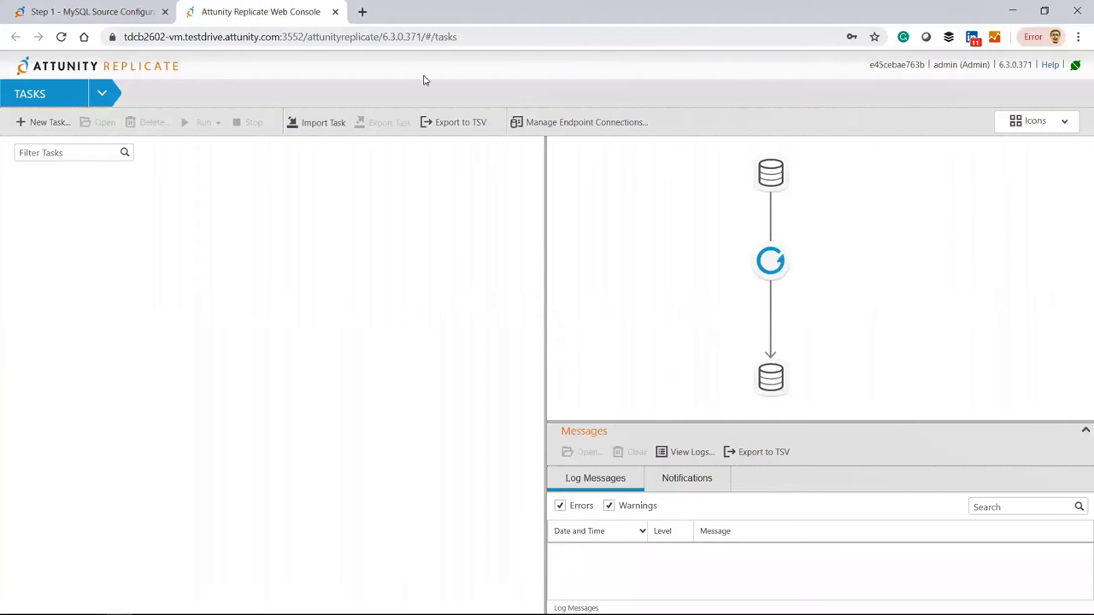
Create a new endpoint connection named 'MySQL Source' with the Source role and MySQL type.
click(537, 125)
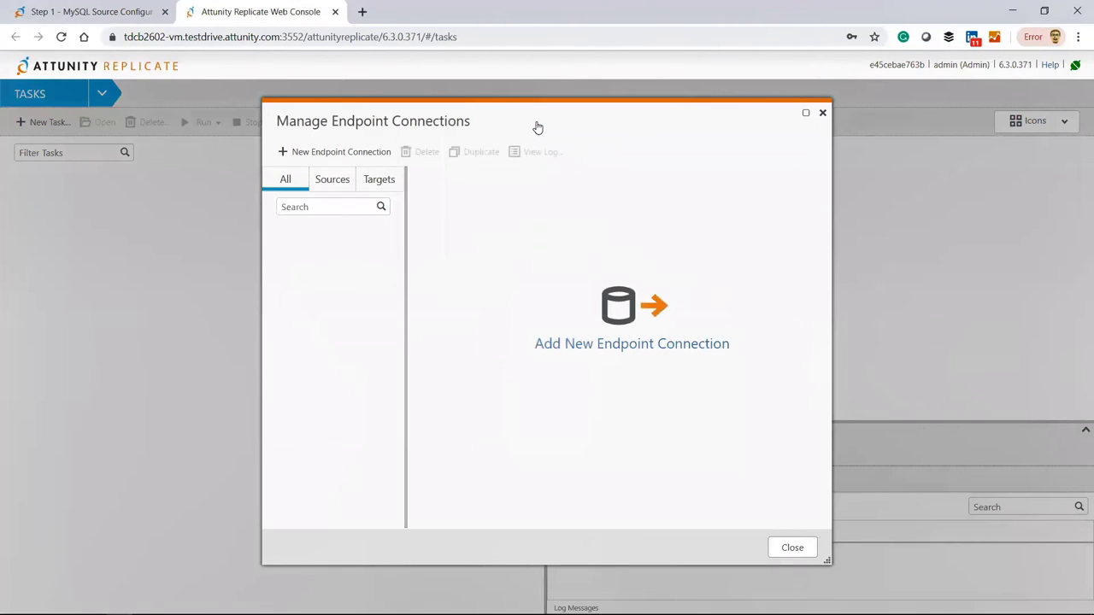
click(350, 158)
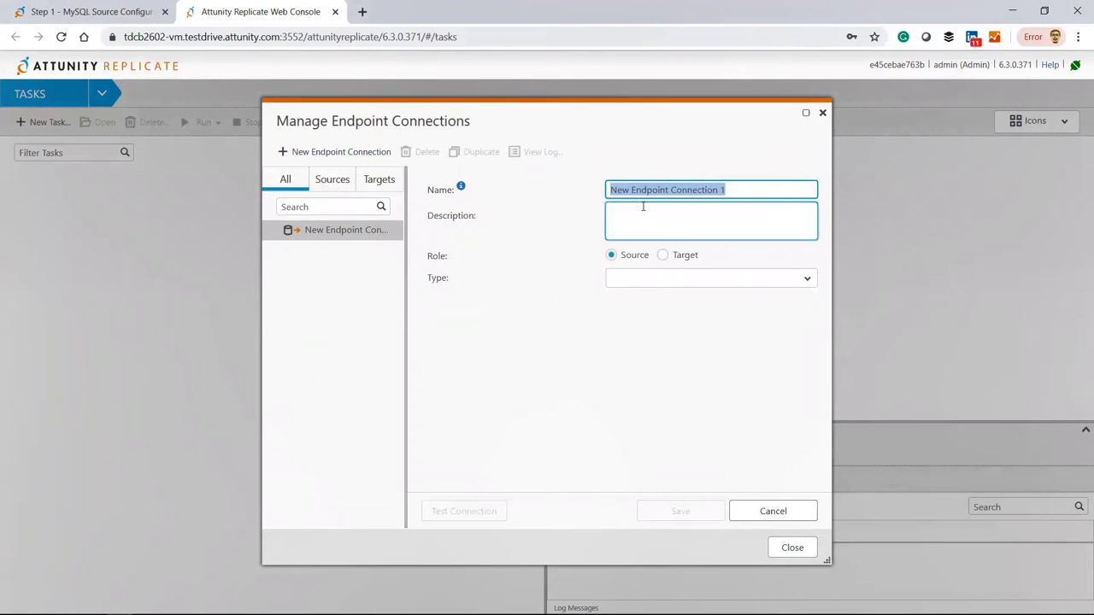
text(MySQL Source)
click(655, 282)
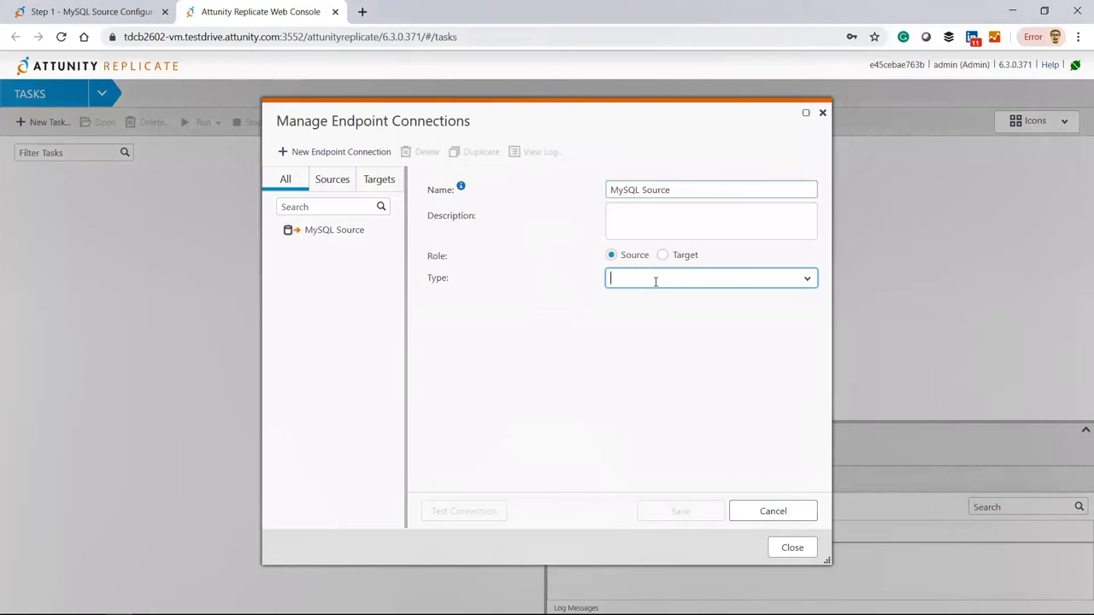
click(808, 281)
scroll(815, 374, down, 3)
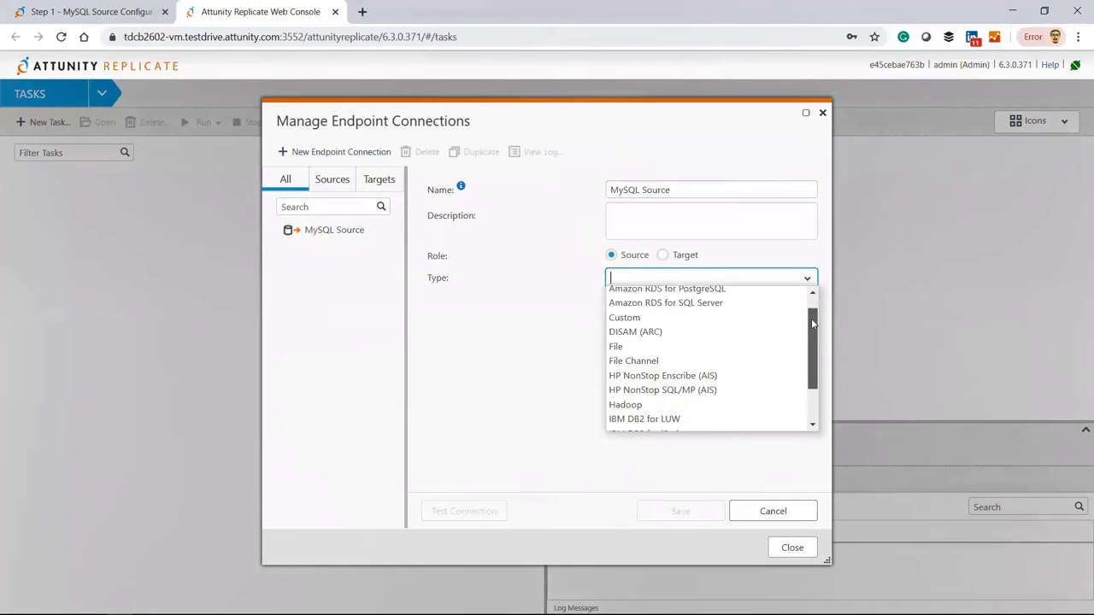
click(752, 368)
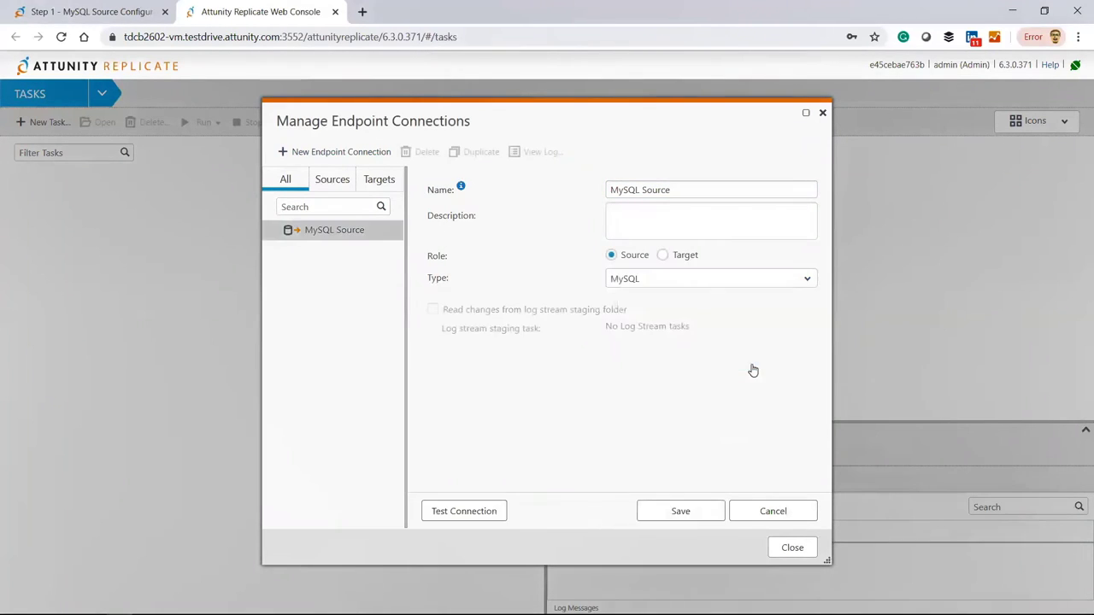
Point MySQL Source at server mysqldb and enter its database username and password.
click(651, 383)
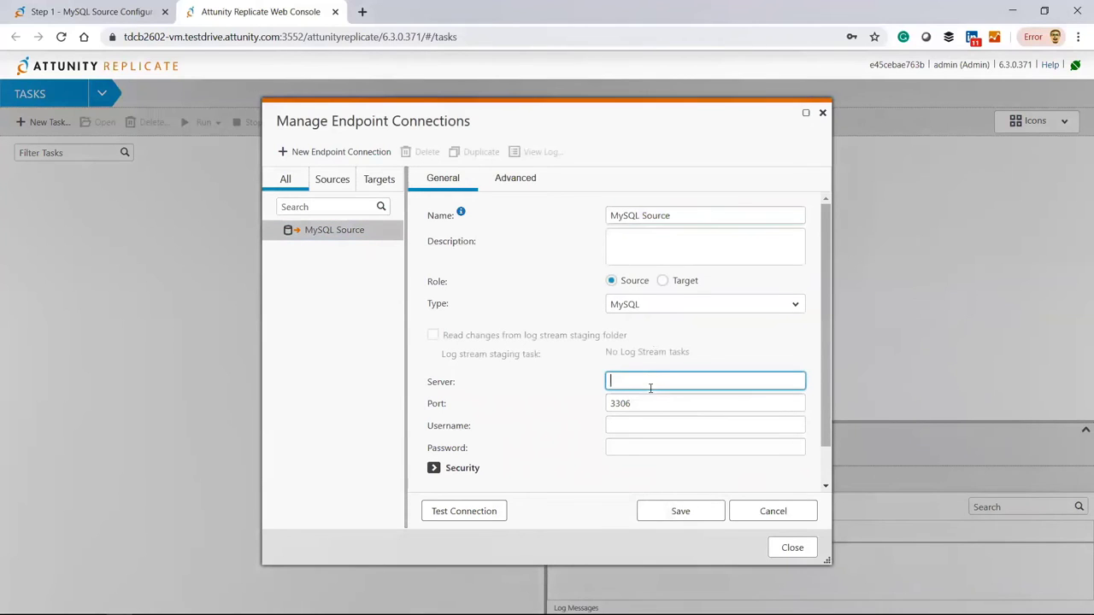
text(mysql)
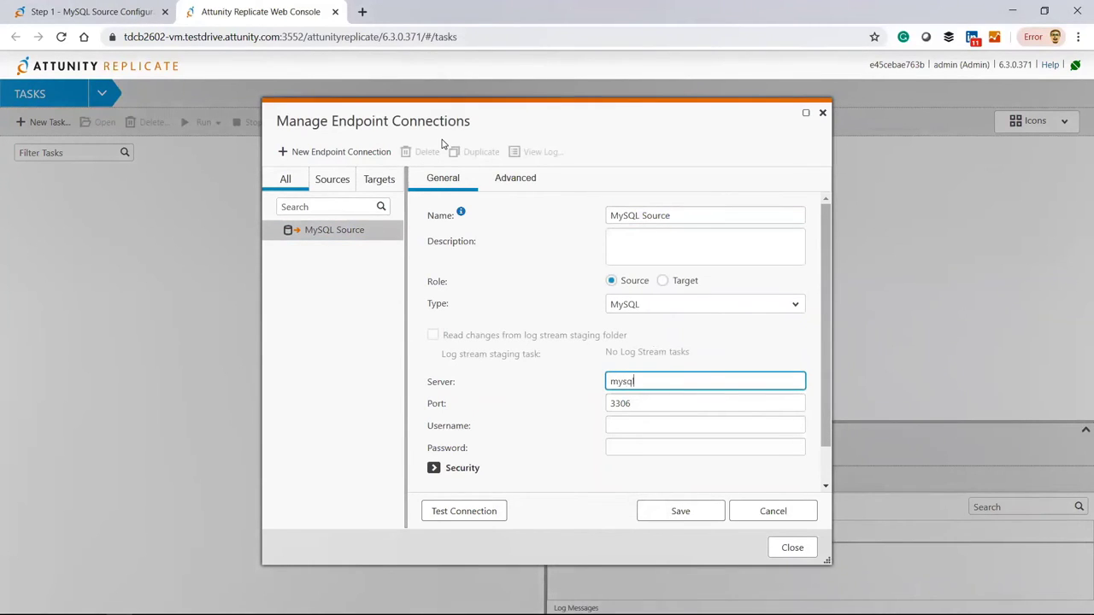
text(db)
click(626, 422)
text(root)
key(Tab)
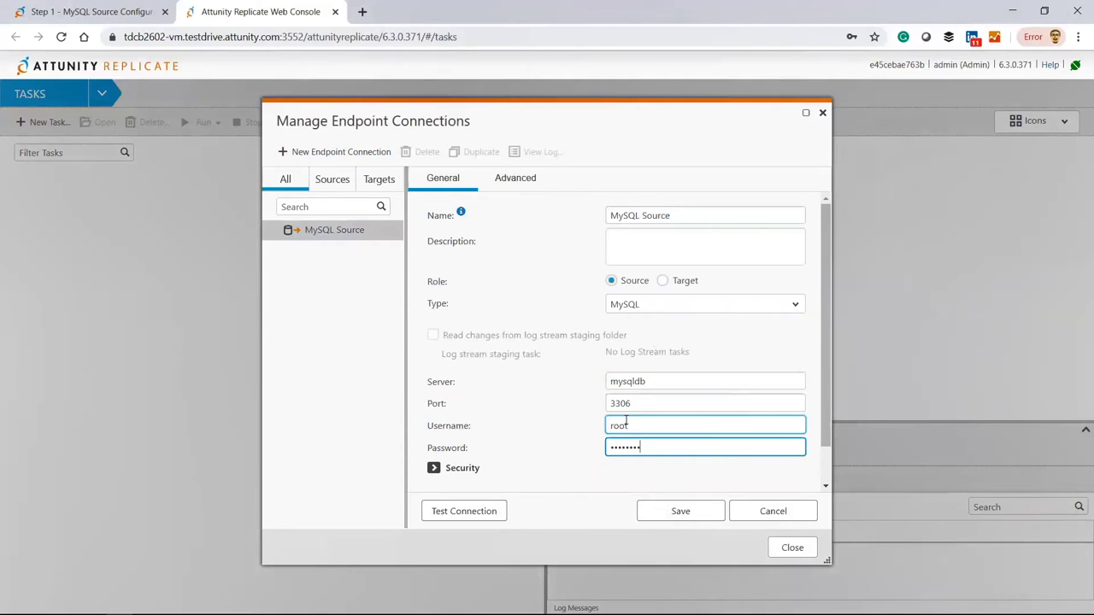
Set SSL Mode to None, test the MySQL connection and save the endpoint.
click(454, 470)
scroll(455, 468, down, 2)
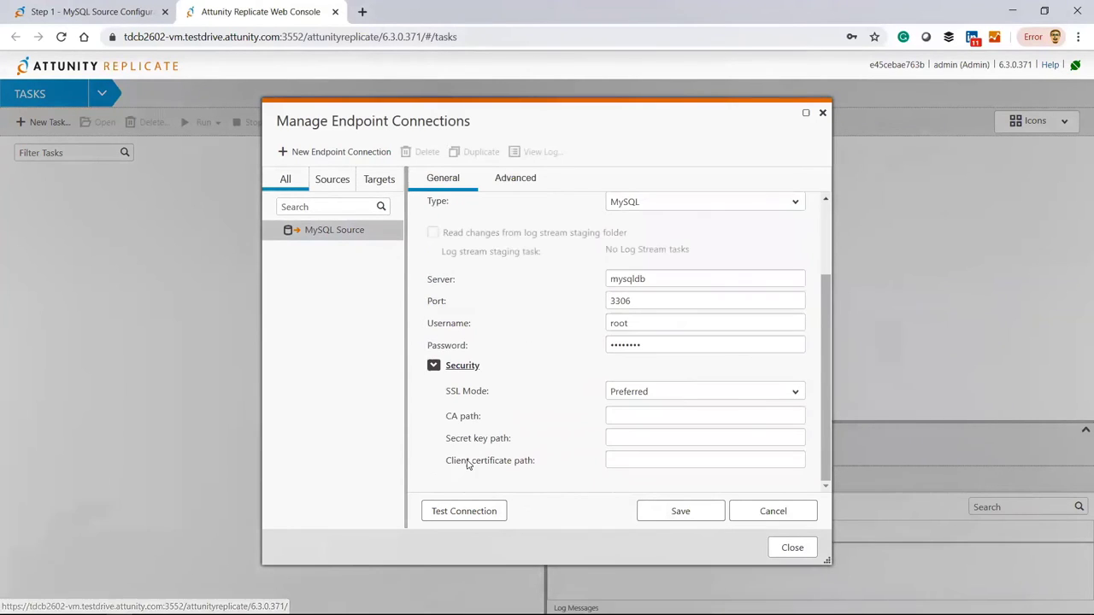
click(673, 399)
click(672, 405)
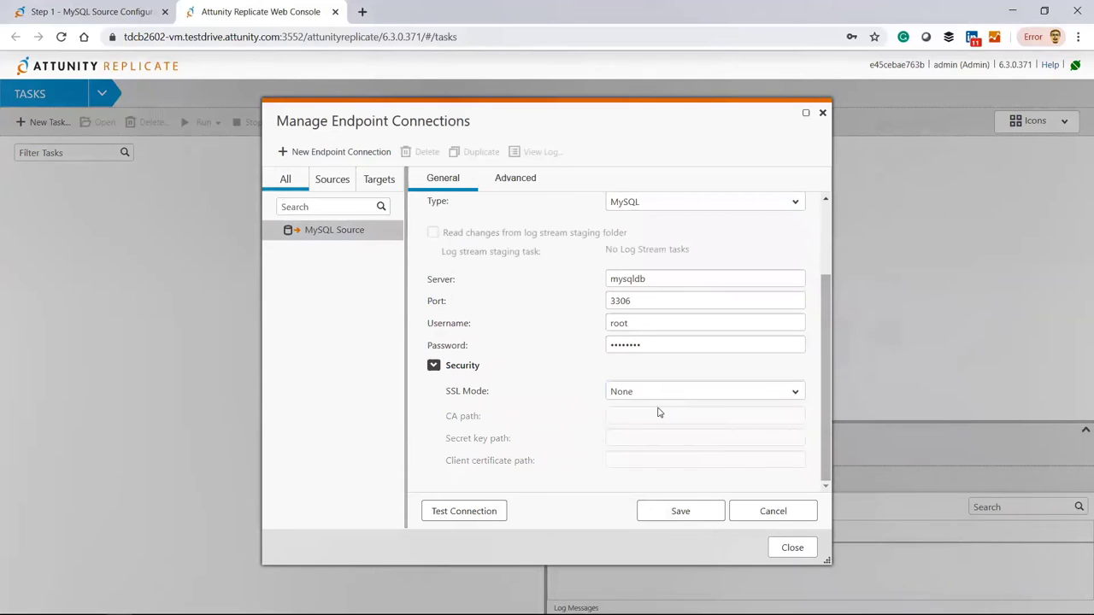
click(495, 512)
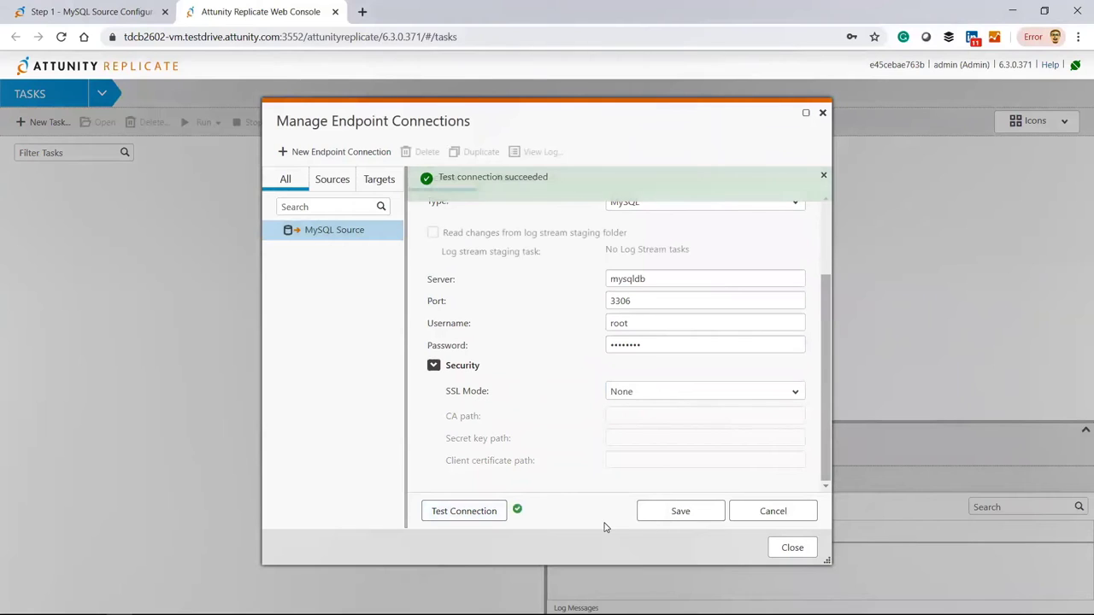
click(660, 517)
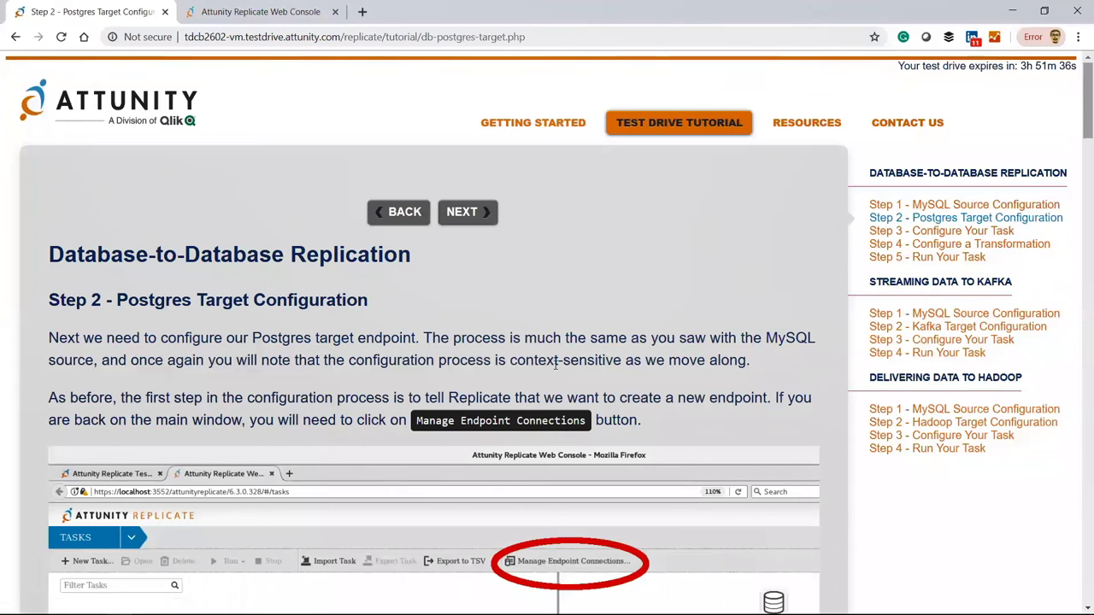
Read through the tutorial's Step 2 Postgres target settings, then return to the Replicate console.
scroll(555, 364, down, 4)
scroll(554, 369, down, 8)
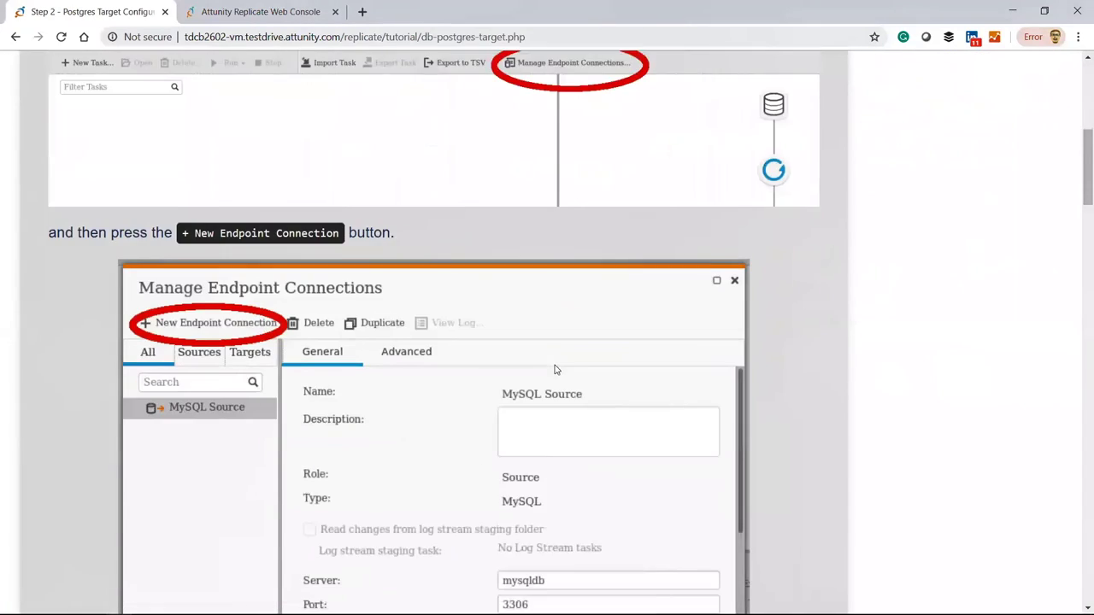
scroll(554, 369, down, 5)
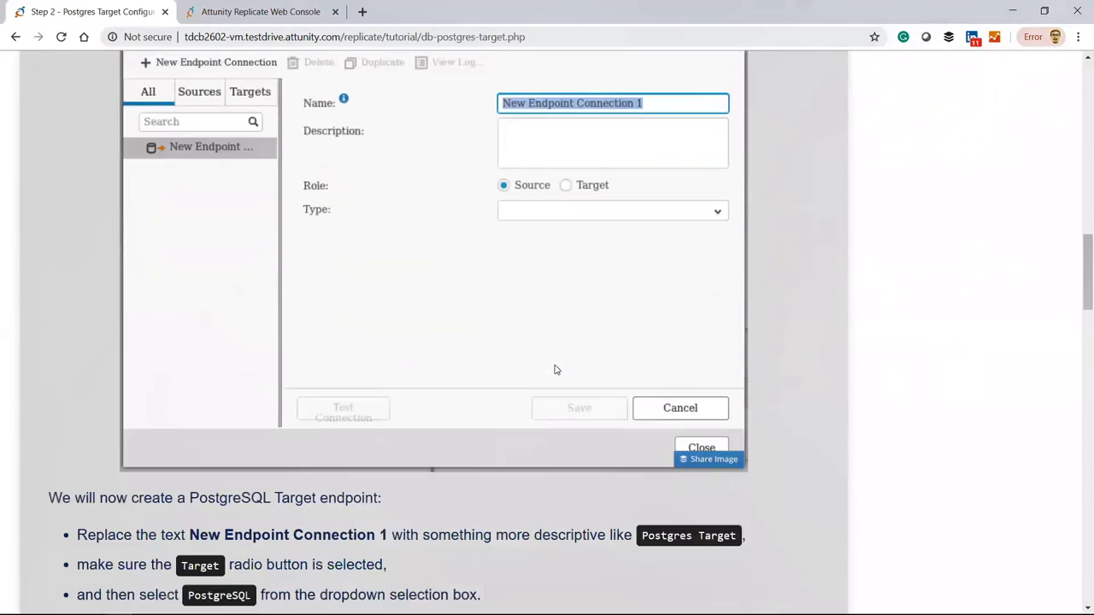
scroll(555, 369, down, 4)
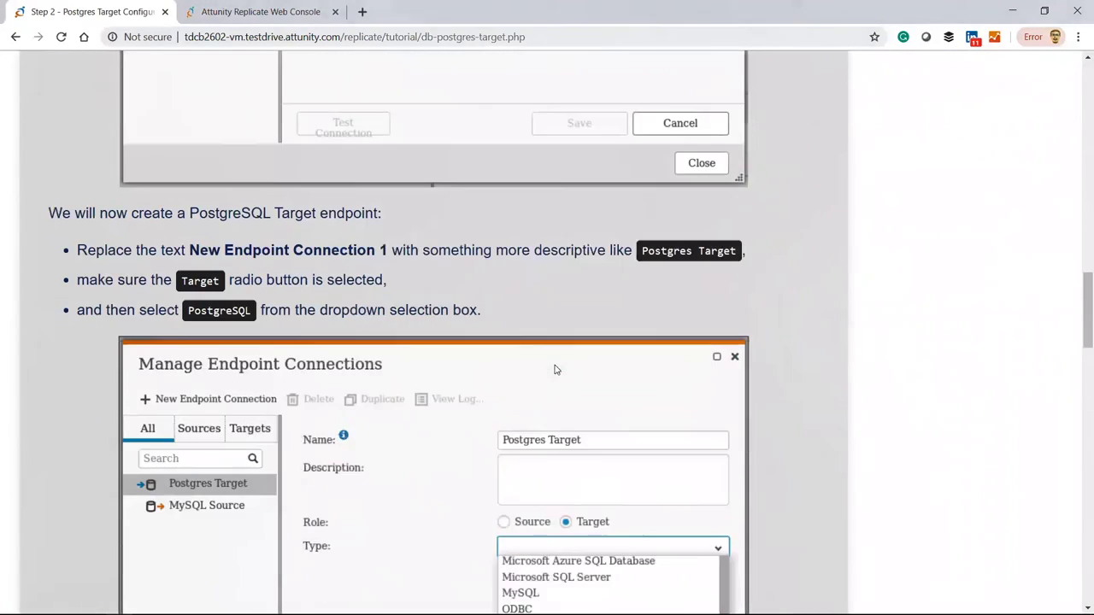
scroll(554, 369, down, 1)
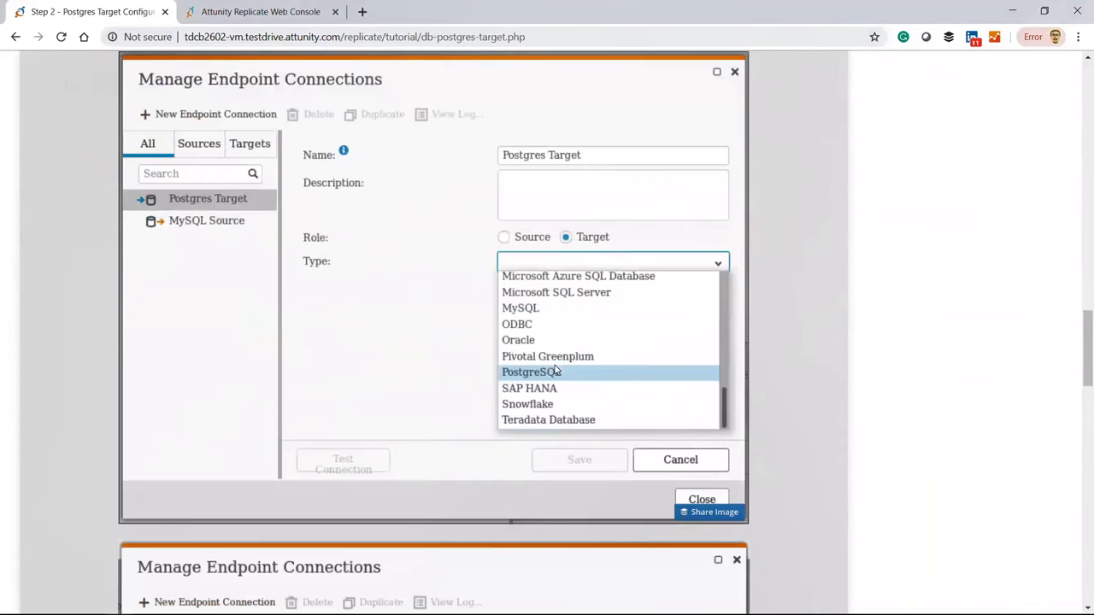
scroll(554, 369, down, 11)
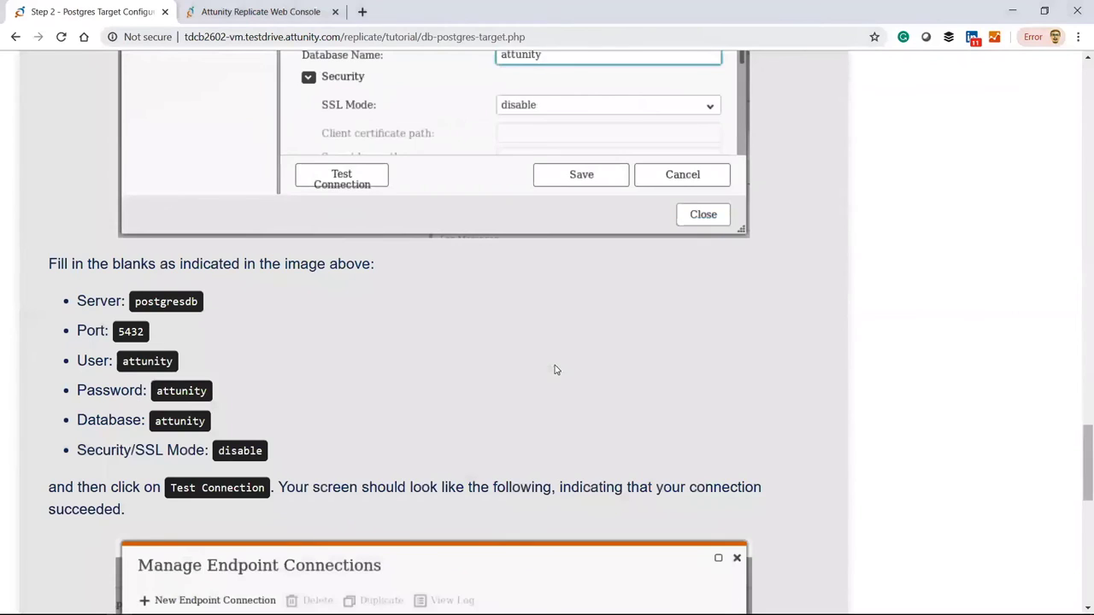
click(246, 10)
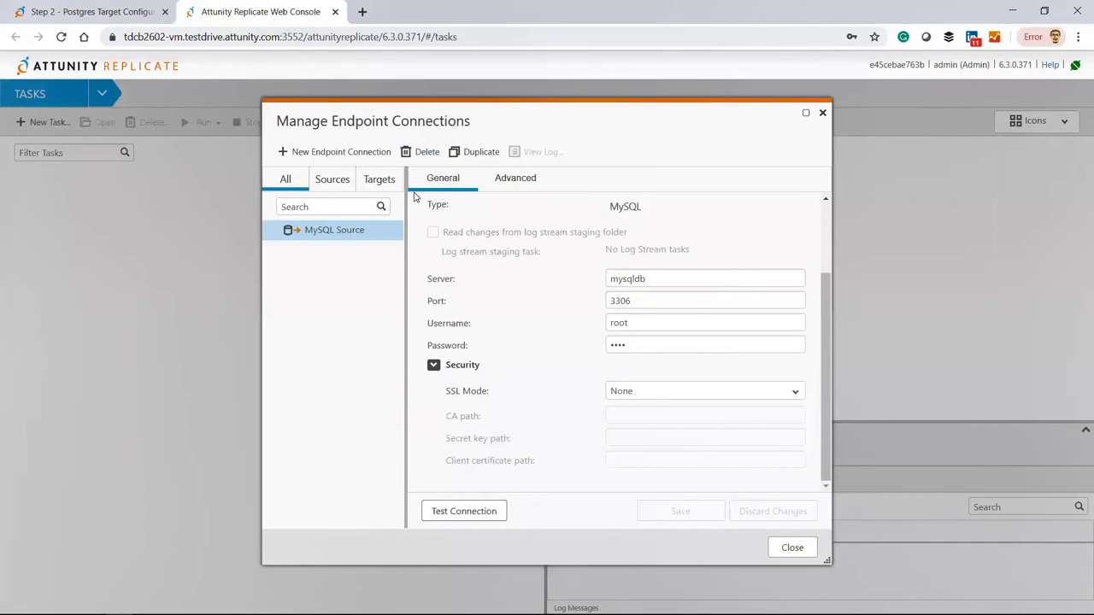
Create a new endpoint named 'Postgres Target' with the Target role and PostgreSQL type.
click(317, 151)
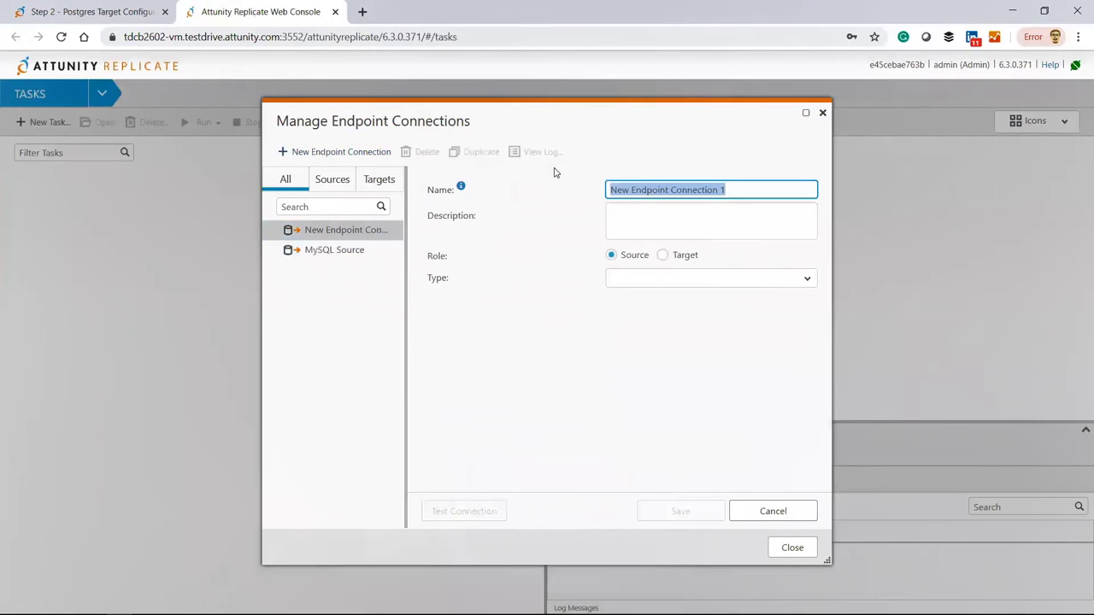
text(Postgres)
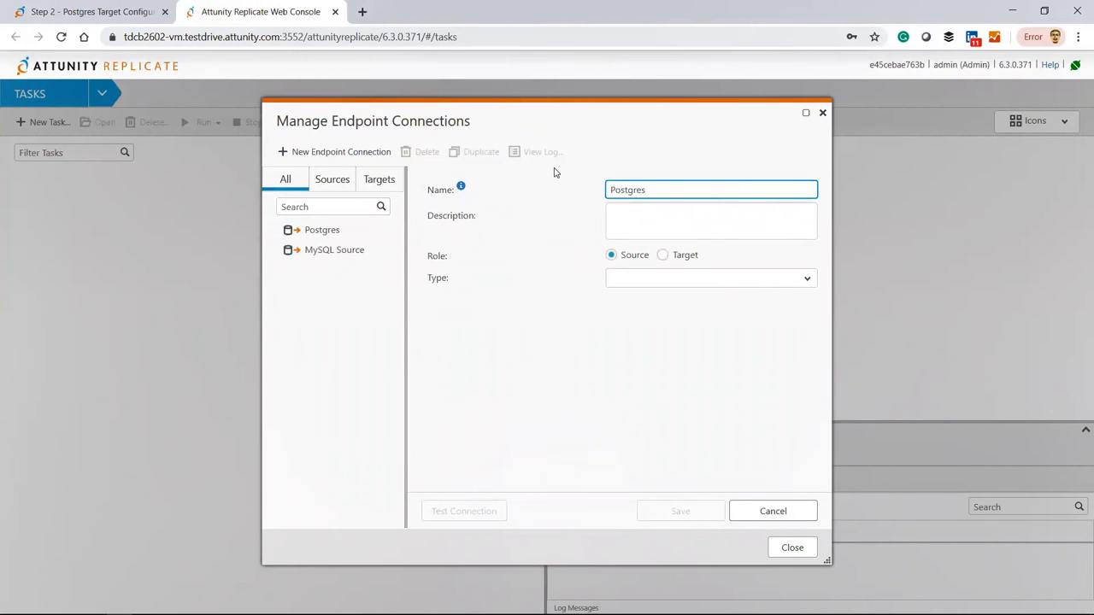
text( Target)
click(662, 255)
click(667, 279)
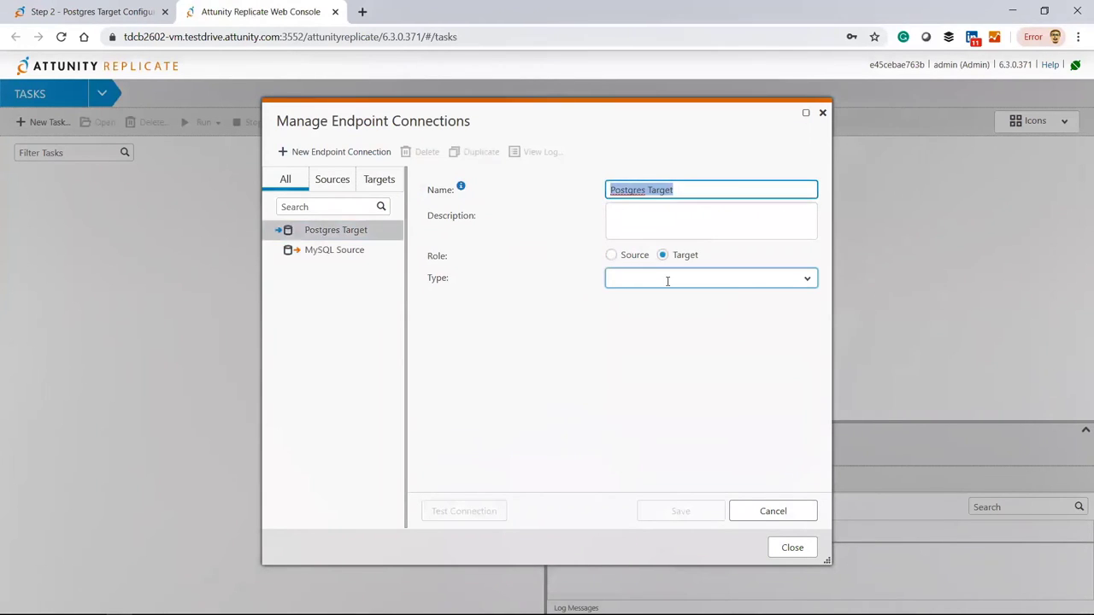
click(807, 280)
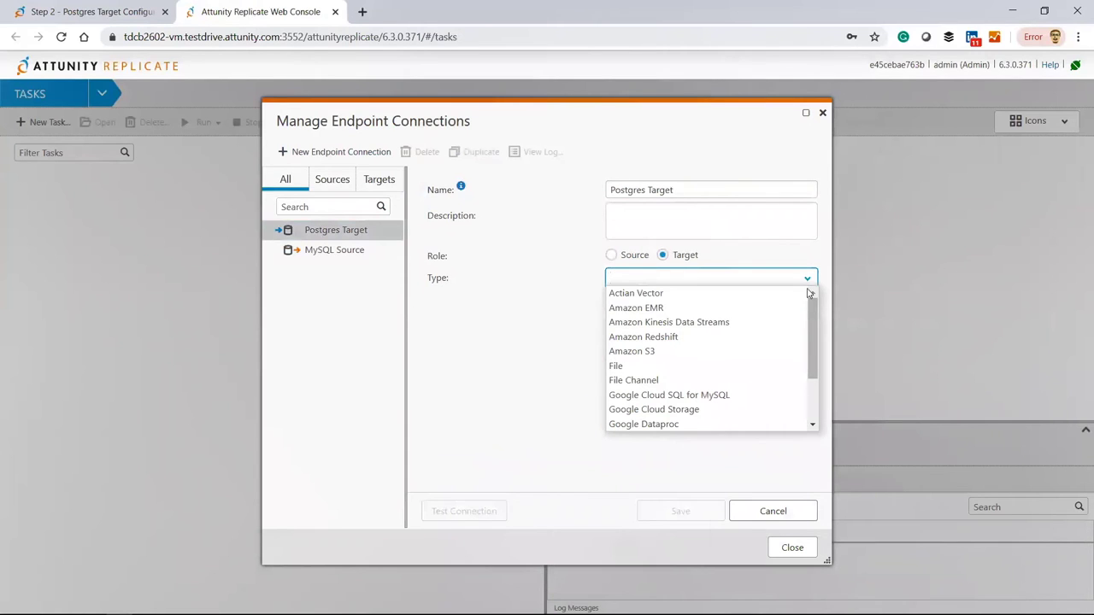
drag(808, 313, 816, 417)
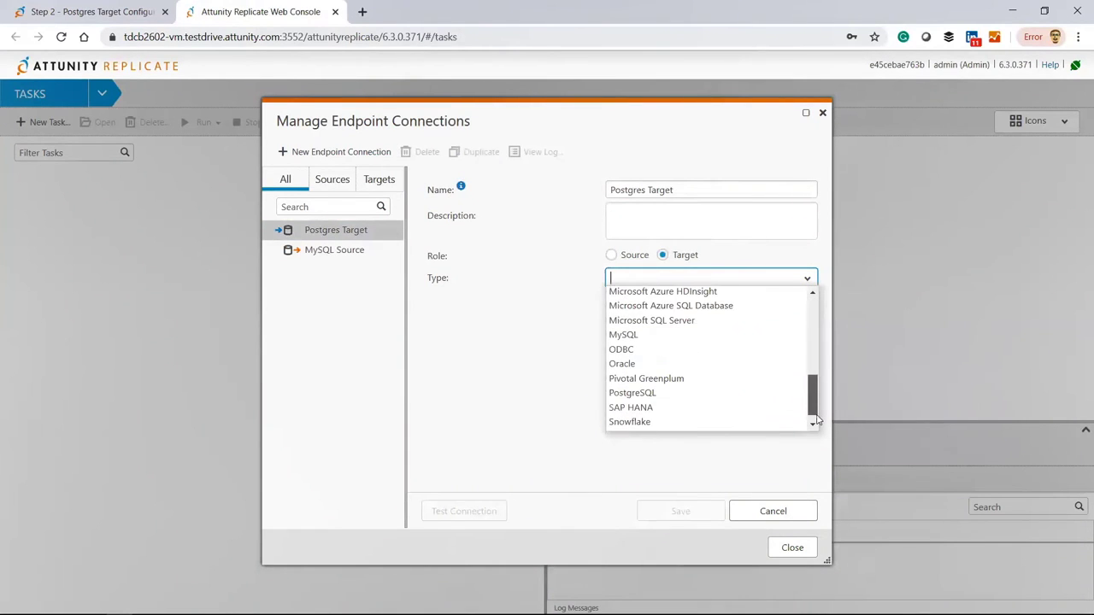
click(749, 402)
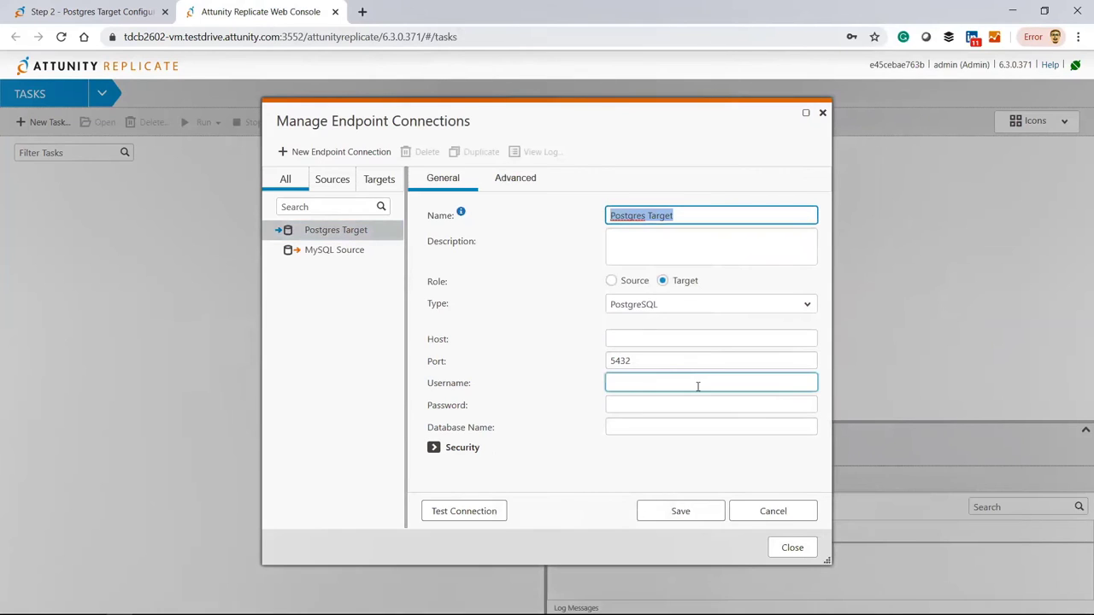
Enter host postgresdb, port 5432, the login credentials and database attunity from the tutorial.
click(663, 343)
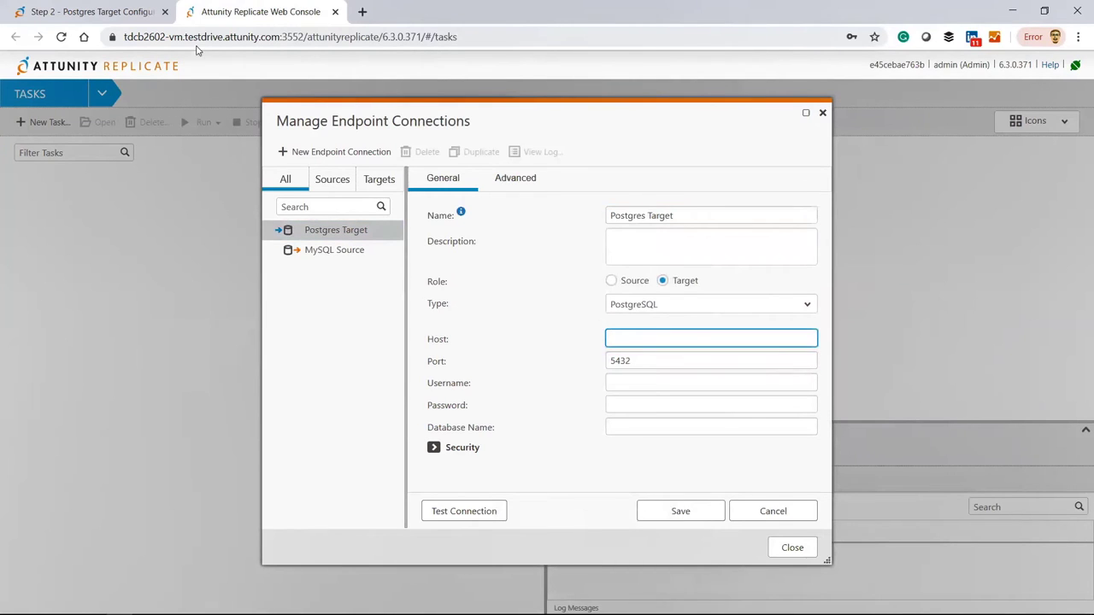
click(119, 15)
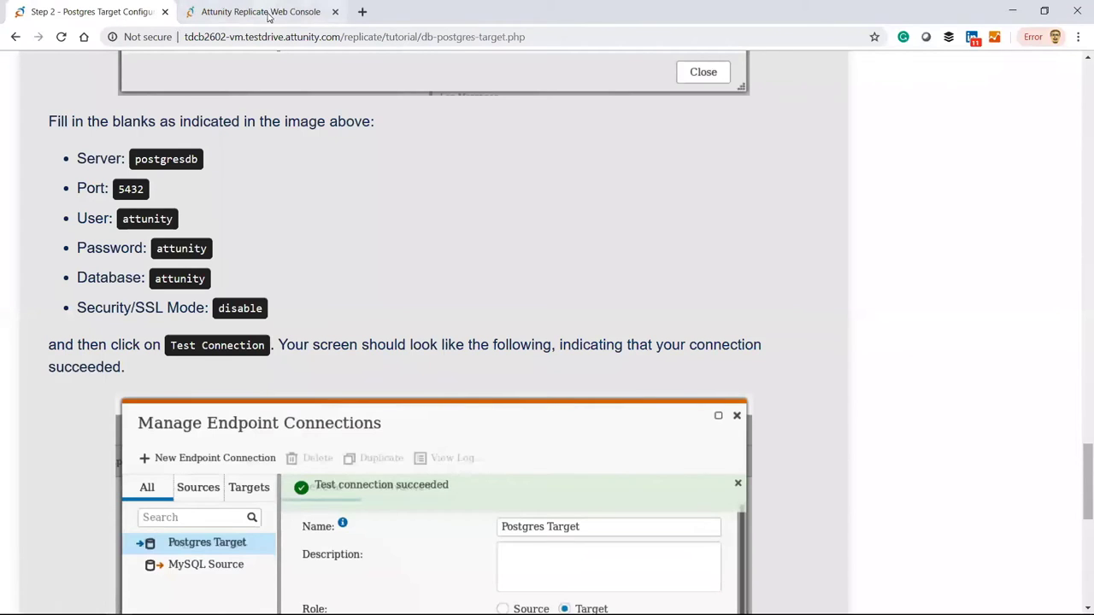
click(270, 11)
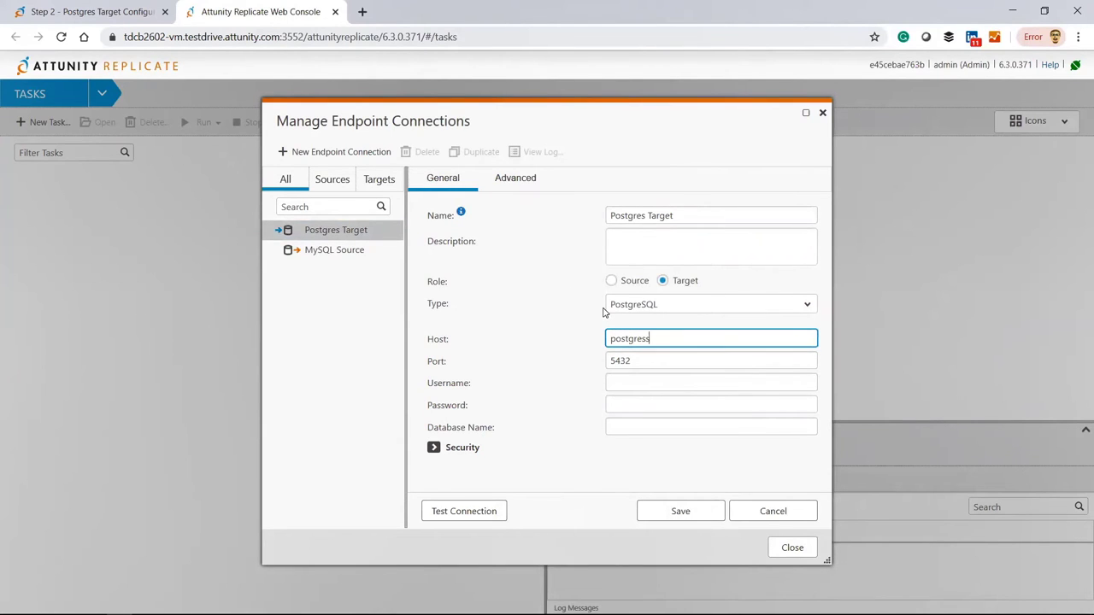
key(Tab)
key(Tab)
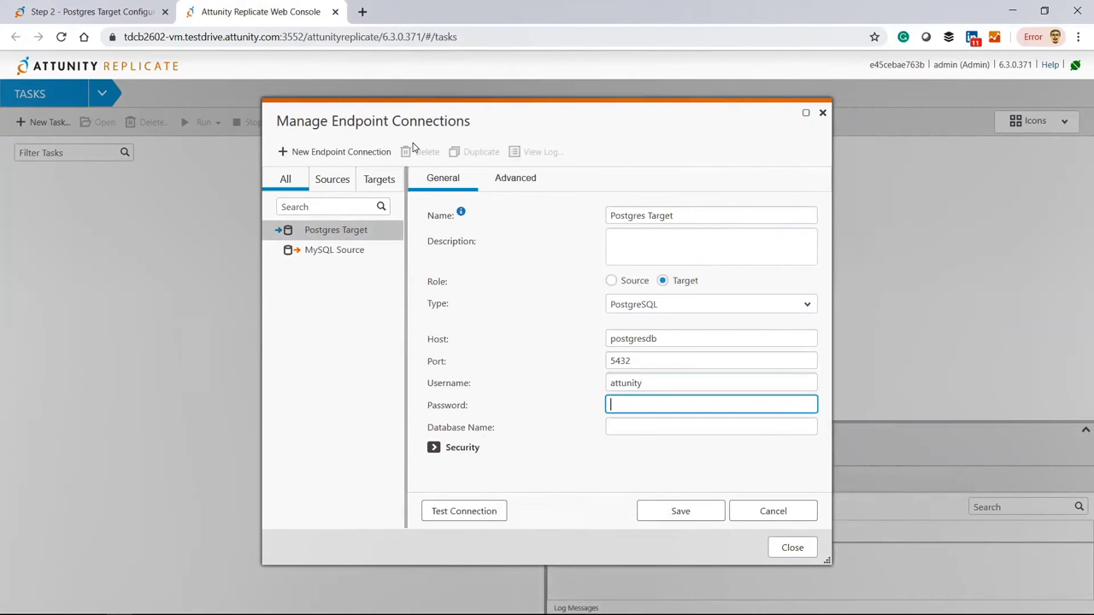
text(attunity)
click(617, 421)
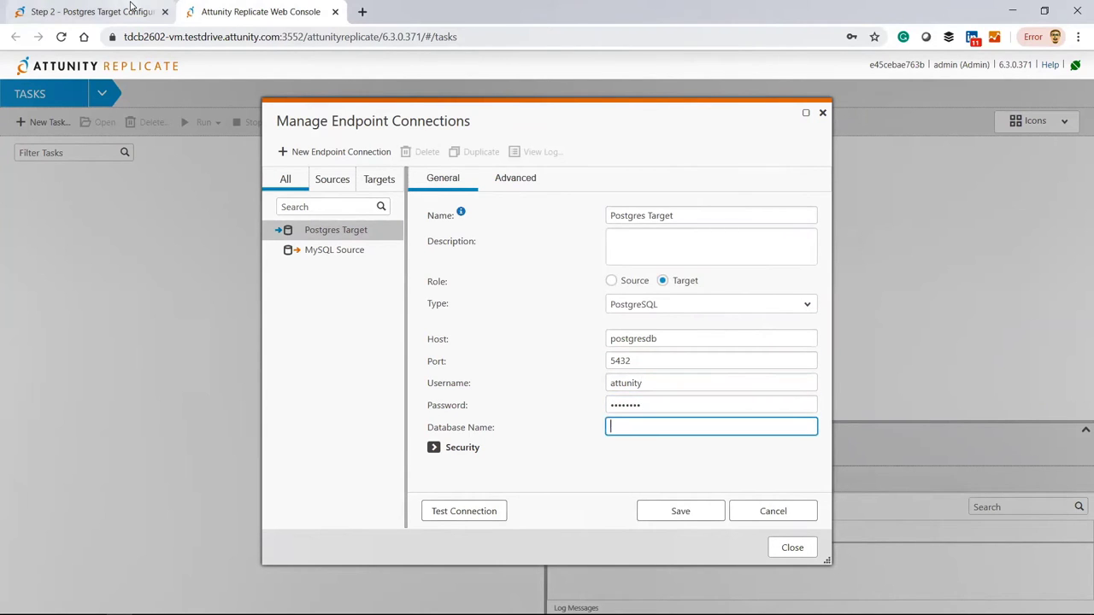
click(131, 7)
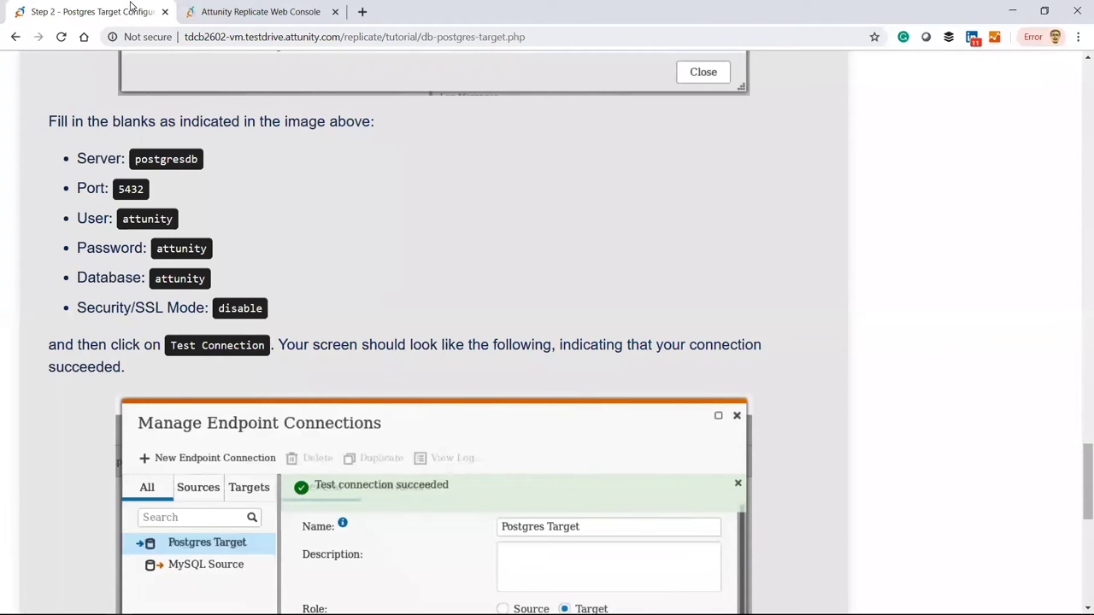
click(231, 18)
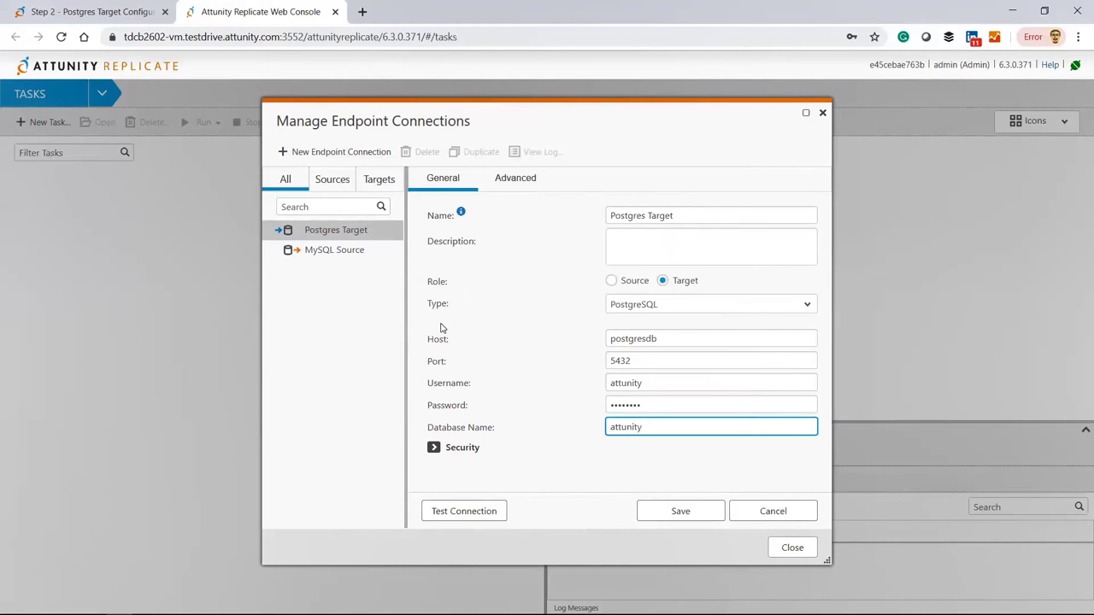
click(434, 449)
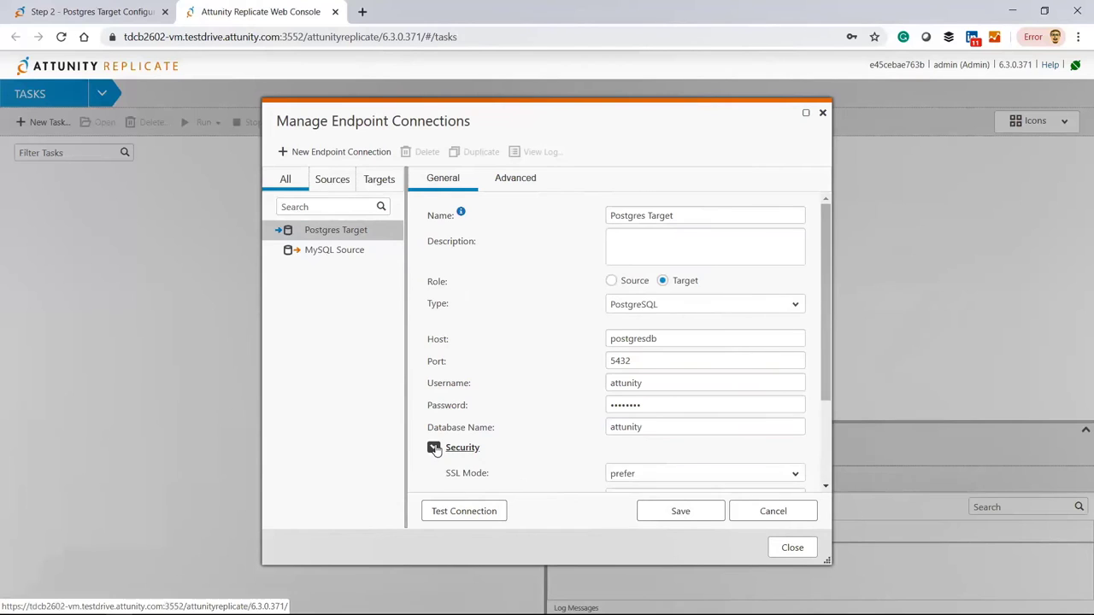
Disable SSL for Postgres Target, test the connection, save it and close the endpoint manager.
scroll(434, 450, down, 3)
click(683, 376)
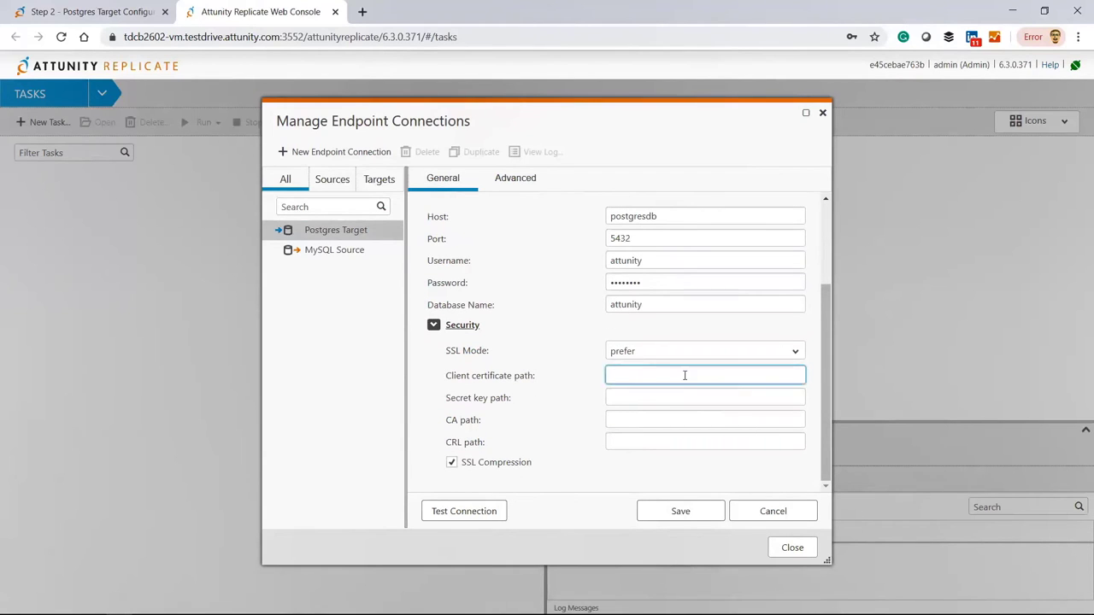
click(794, 357)
click(794, 368)
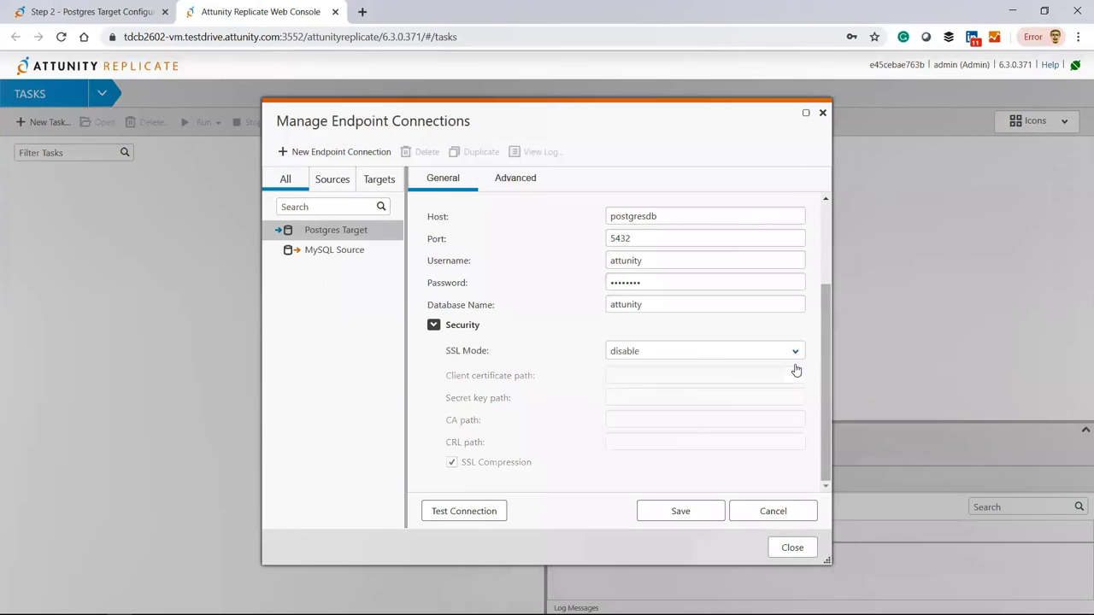
click(481, 513)
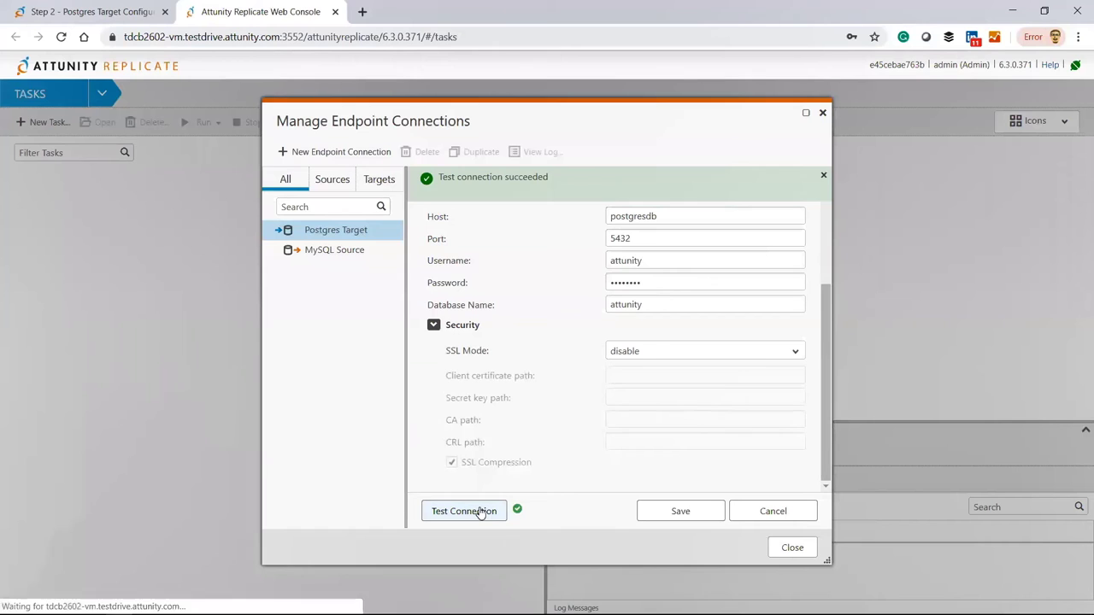
click(672, 516)
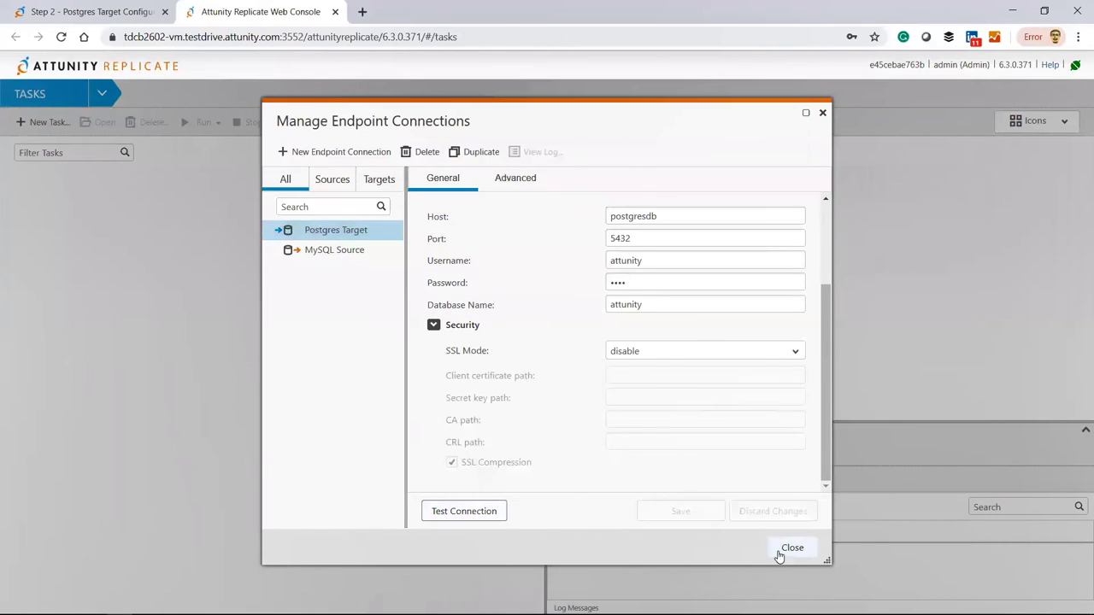
click(791, 549)
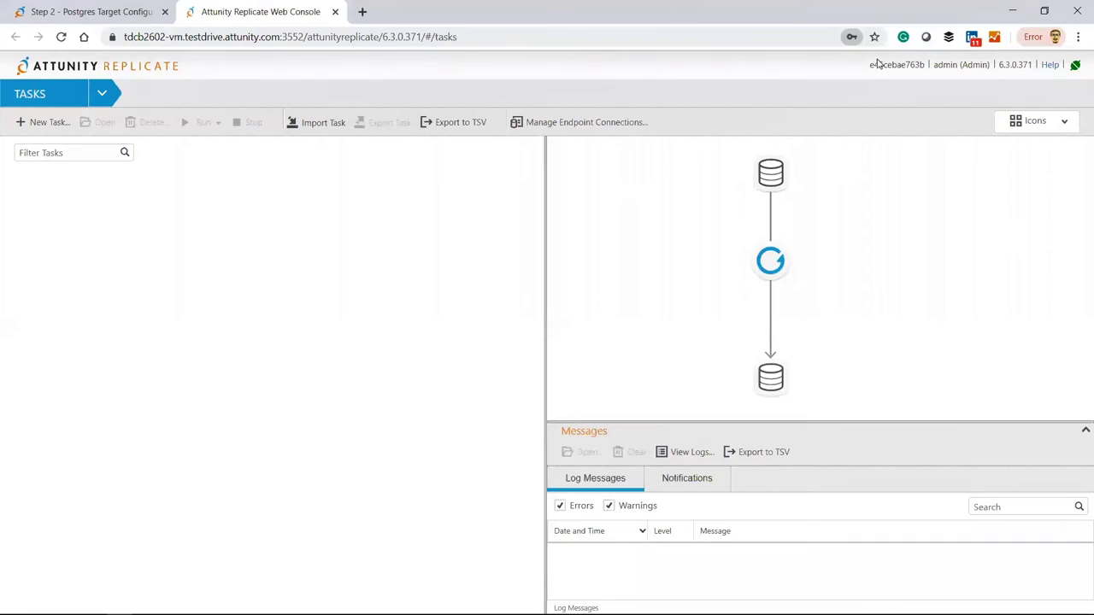
Create a new replication task named 'Simple Replication'.
click(43, 129)
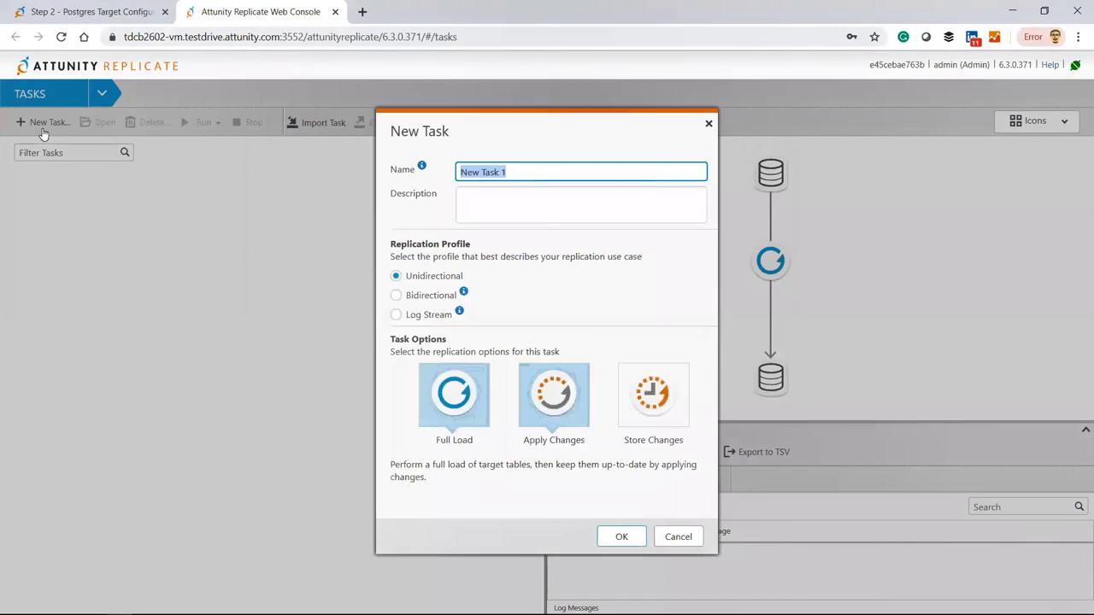
text(S)
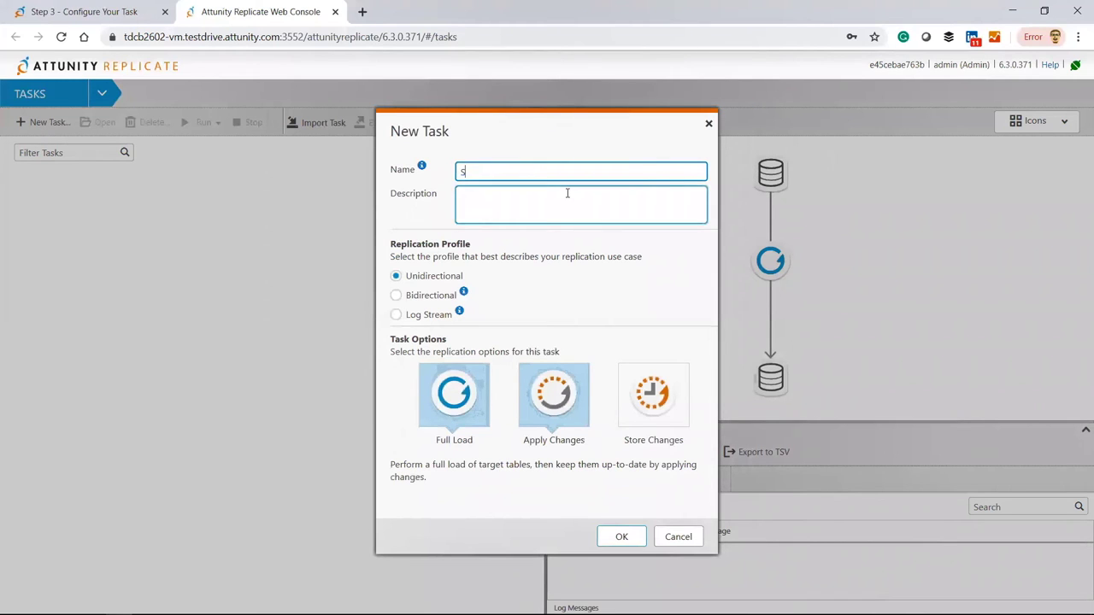
key(BackSpace)
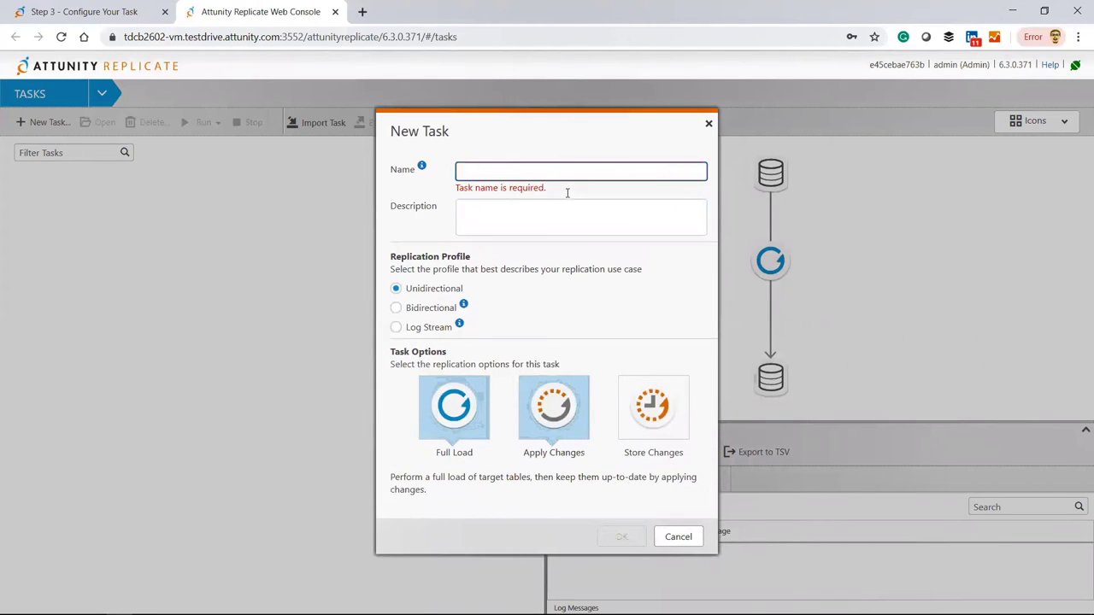
text(Simple Replication)
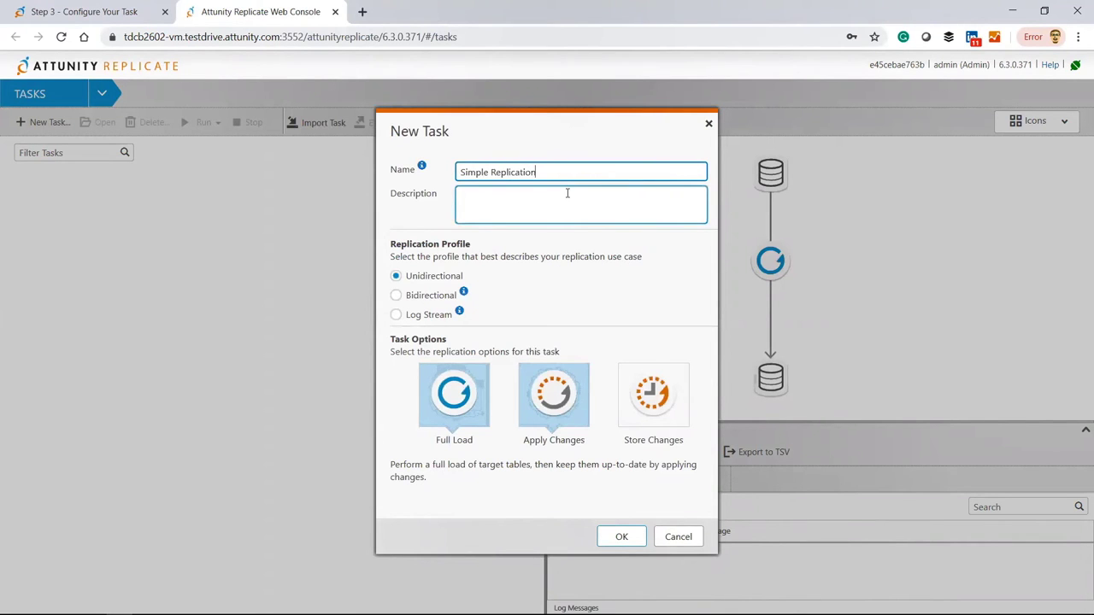
click(622, 536)
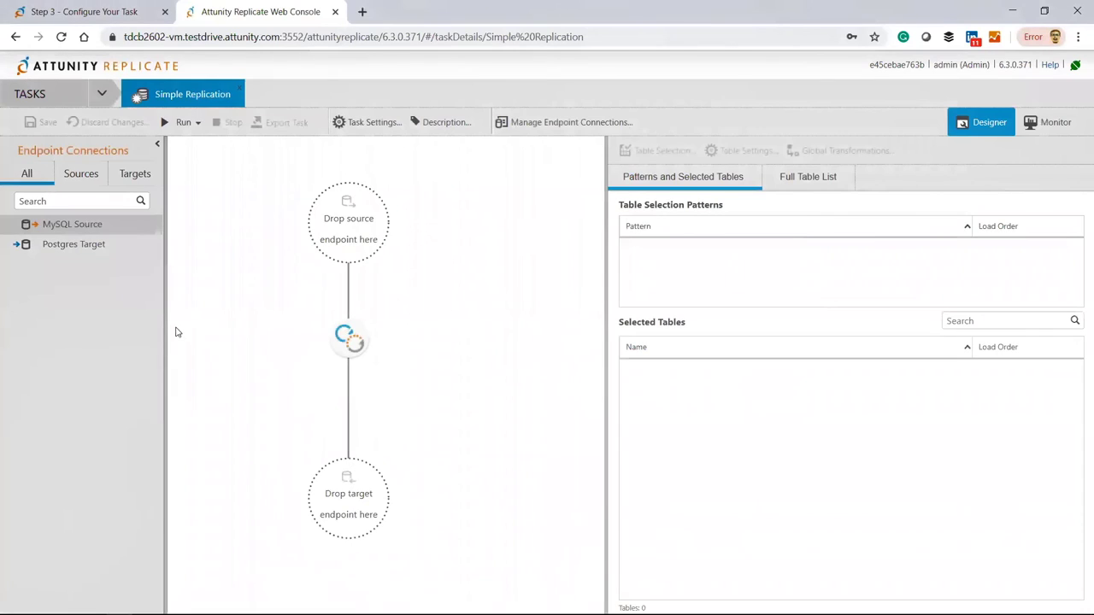
Drag MySQL Source in as the task's source and Postgres Target as its target.
drag(99, 225, 346, 226)
drag(75, 249, 340, 510)
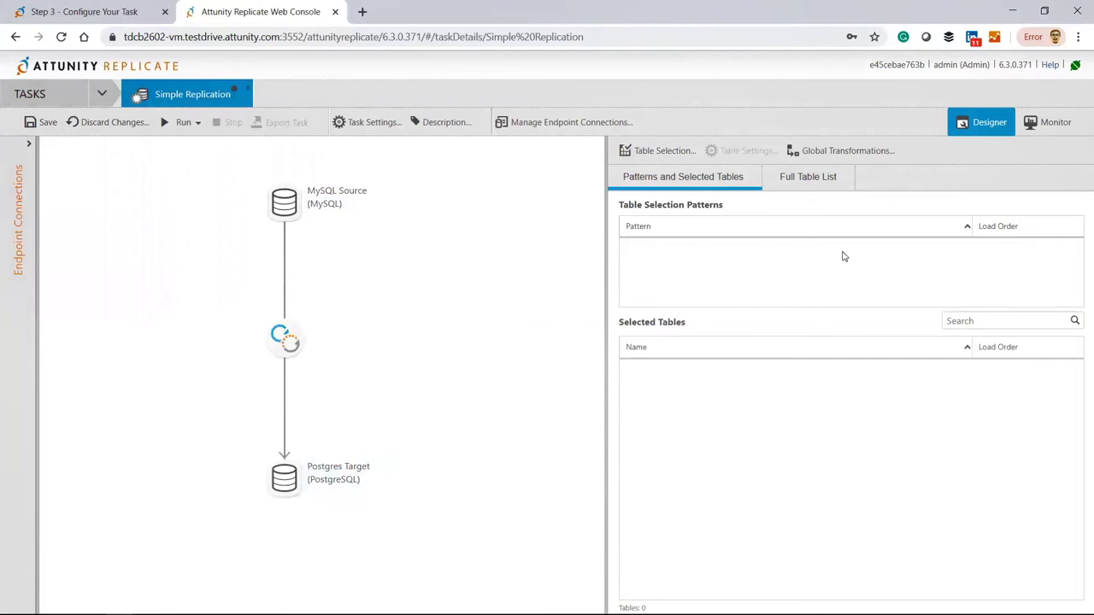
click(680, 157)
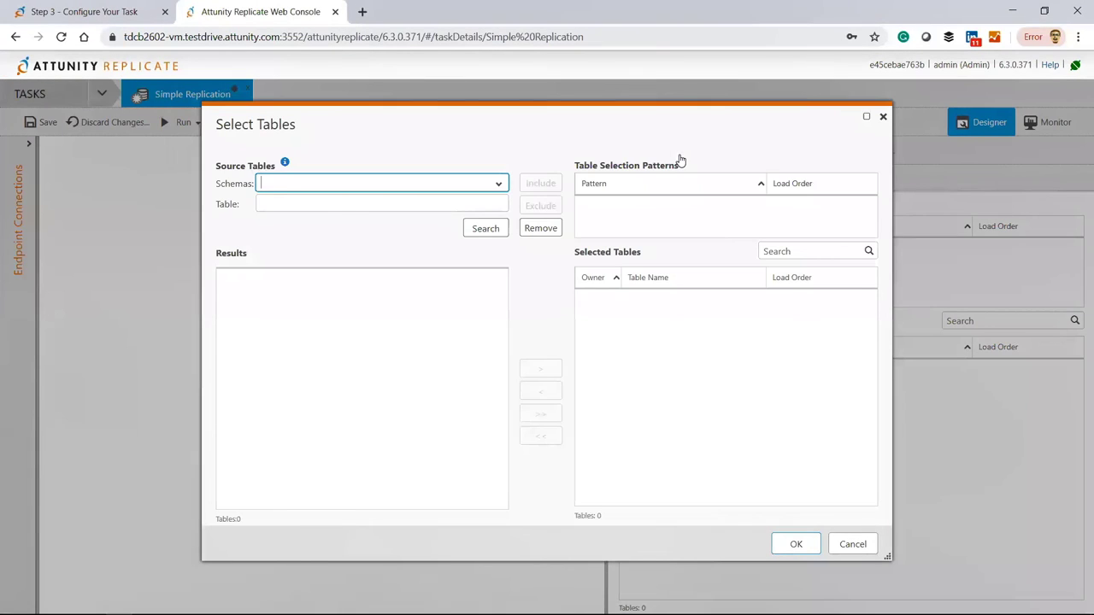
Select all 27 testdrive schema tables, then save and run the Simple Replication task.
text(test)
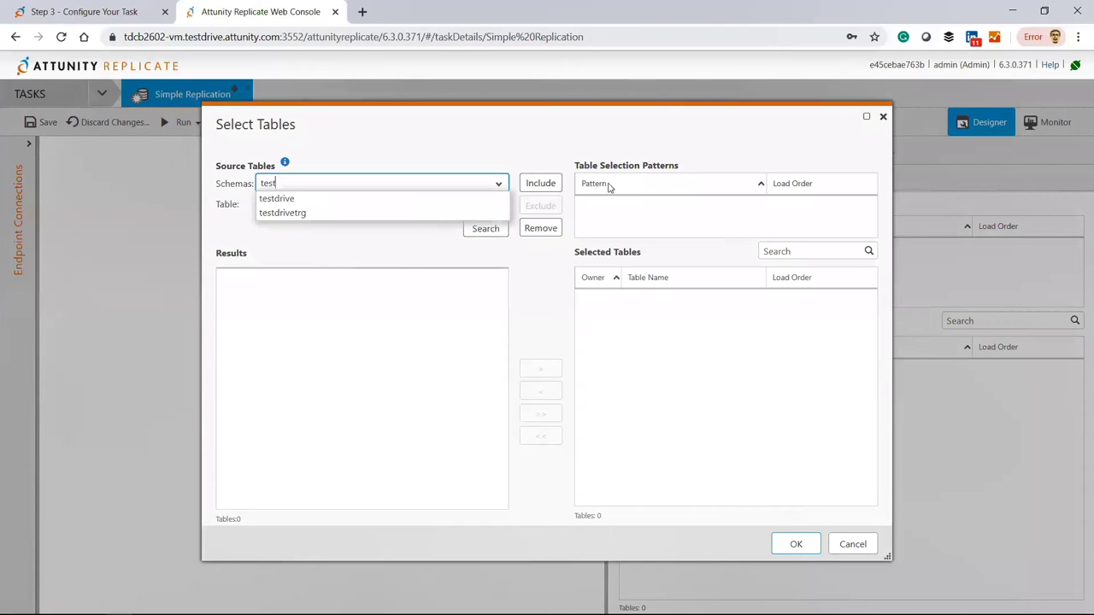
click(427, 201)
click(492, 231)
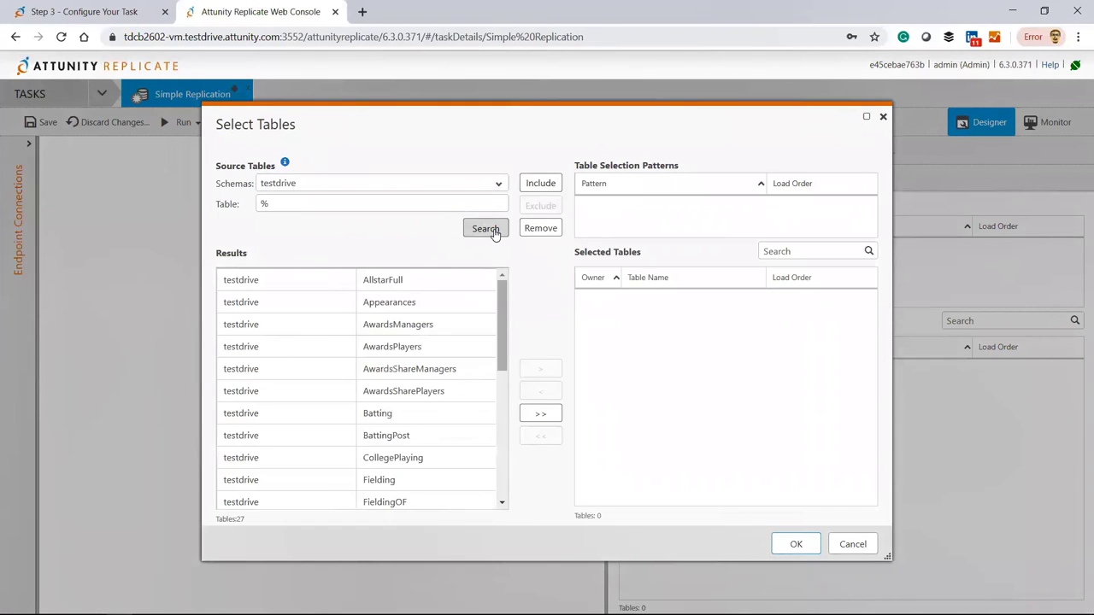
click(540, 416)
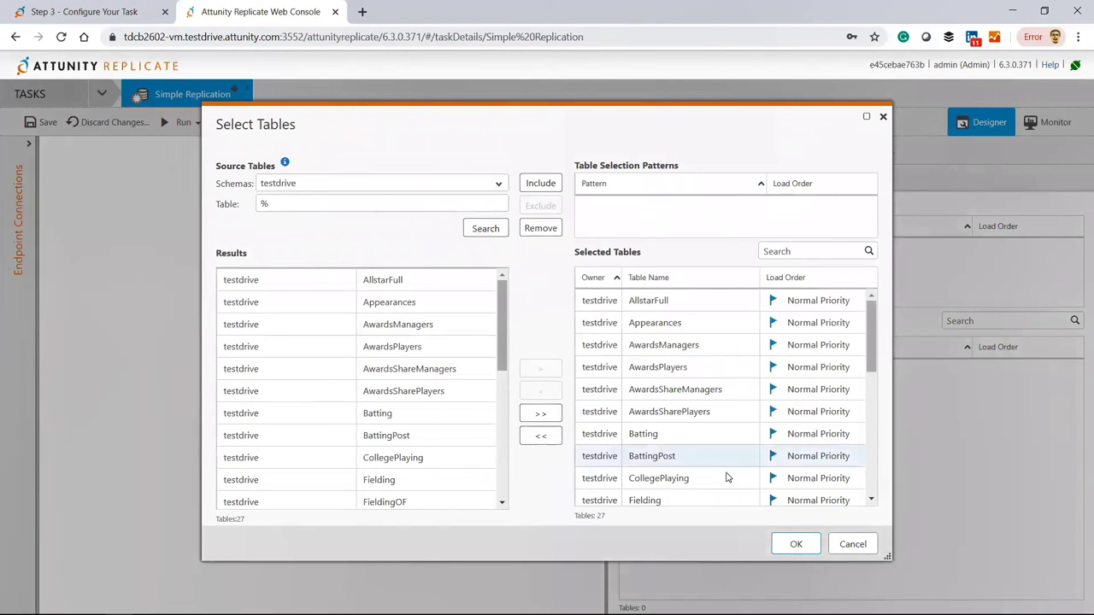
click(794, 545)
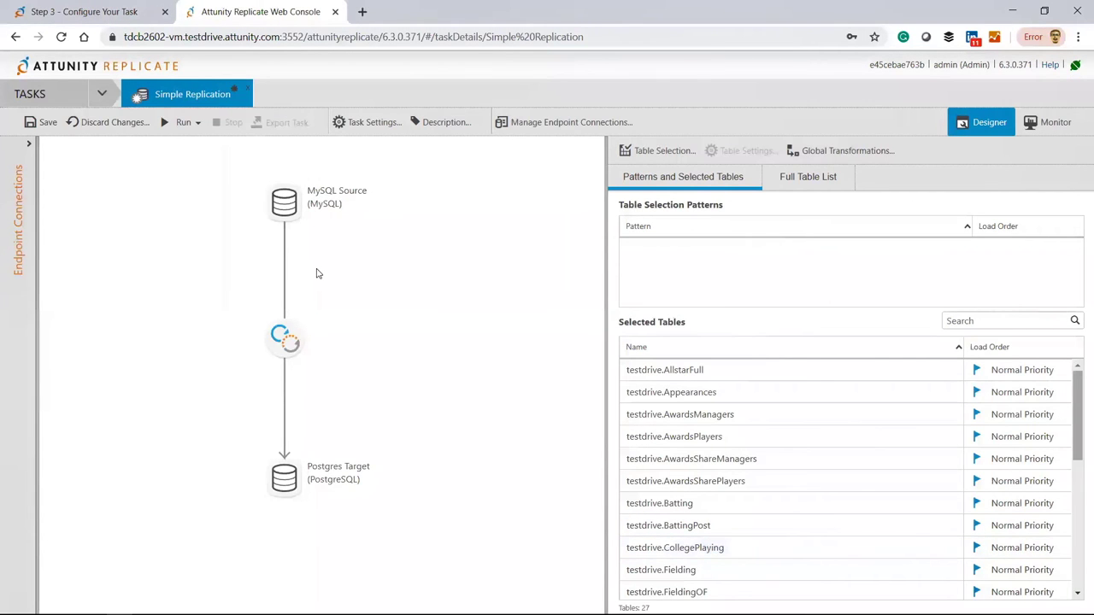
click(47, 130)
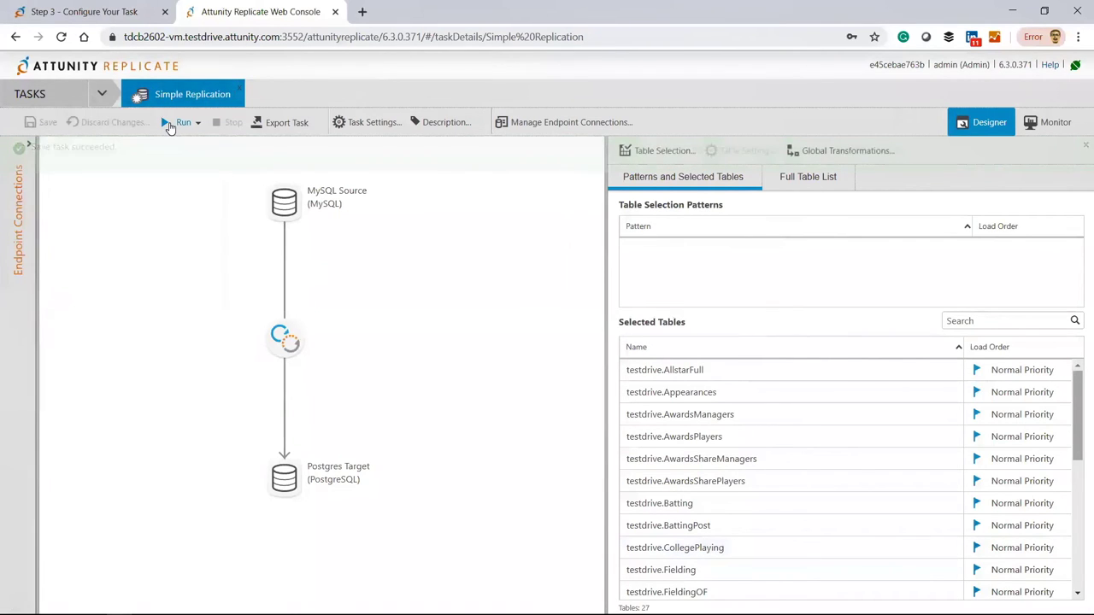
click(169, 126)
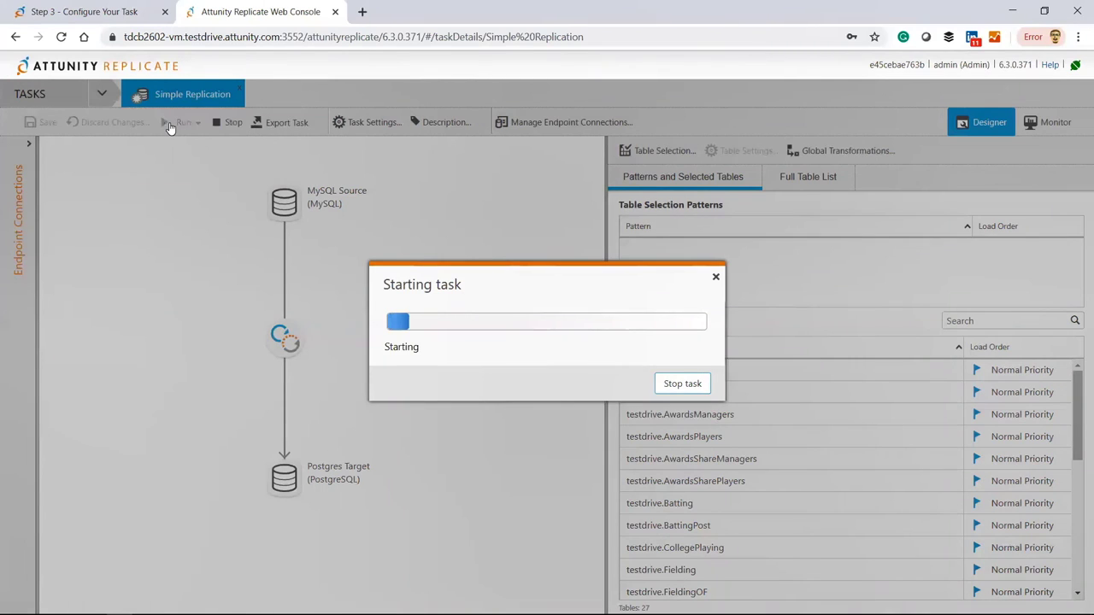